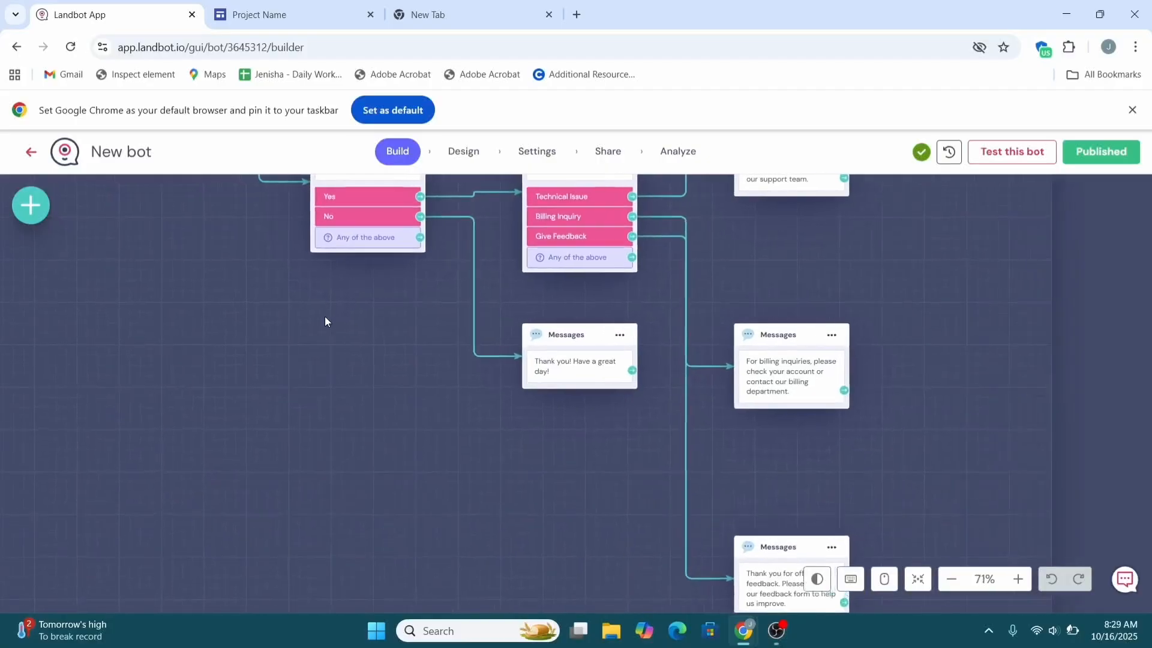
scroll(188, 237, up, 5)
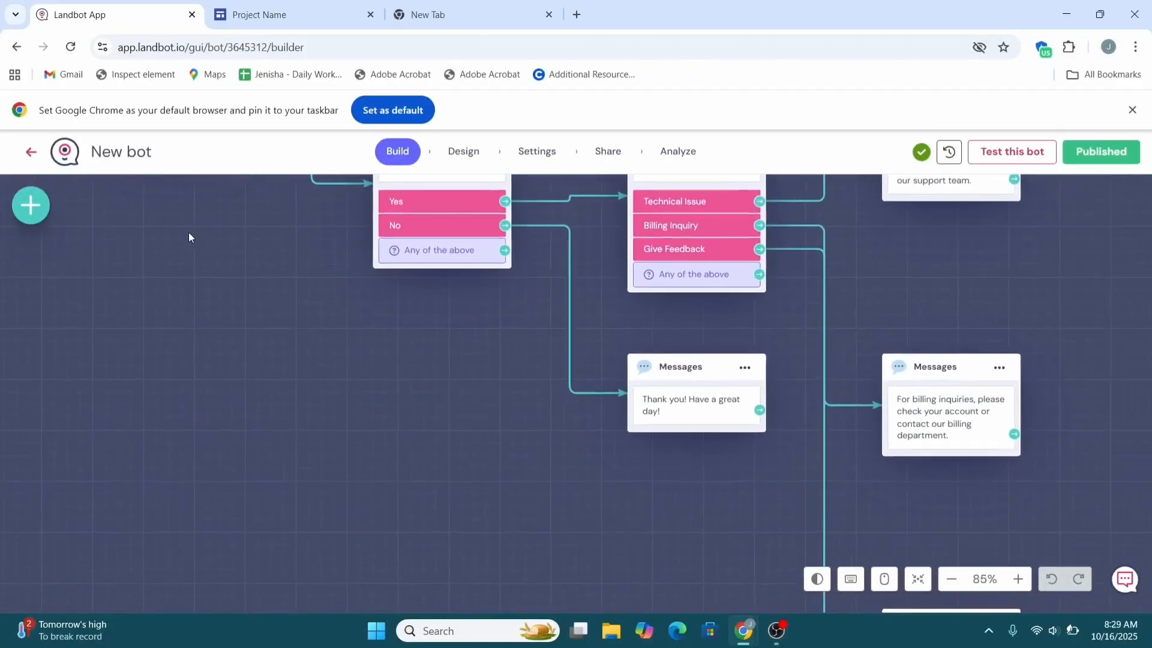
Step: Bring up the bot's predefined design templates on the Design tab
scroll(685, 455, down, 4)
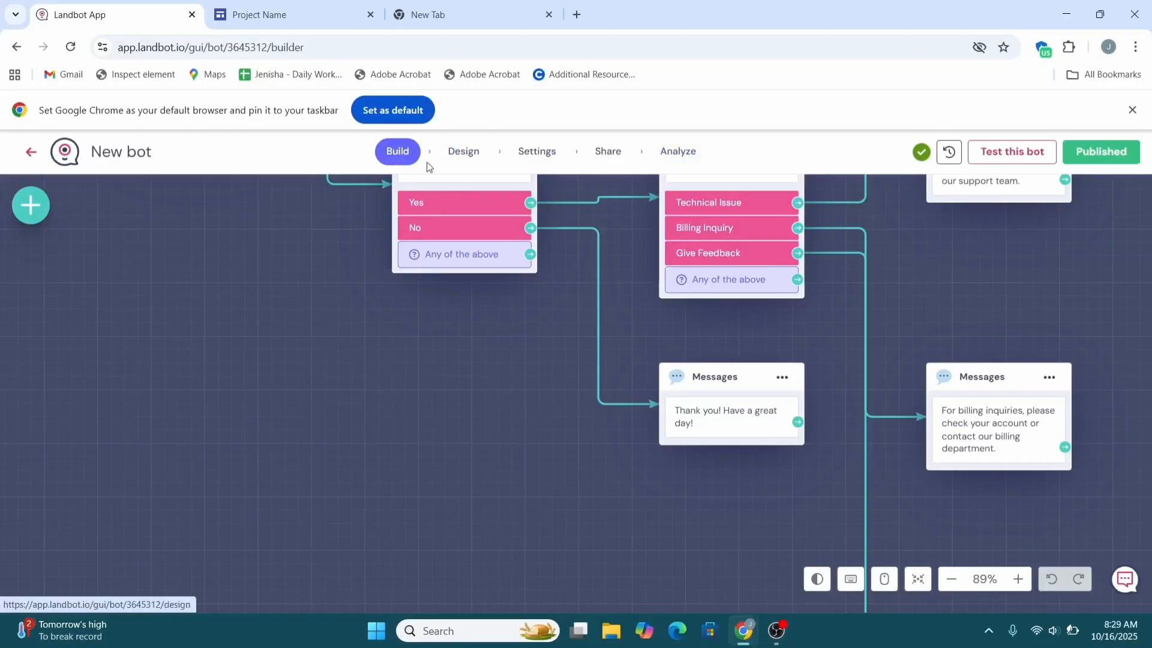
click(463, 158)
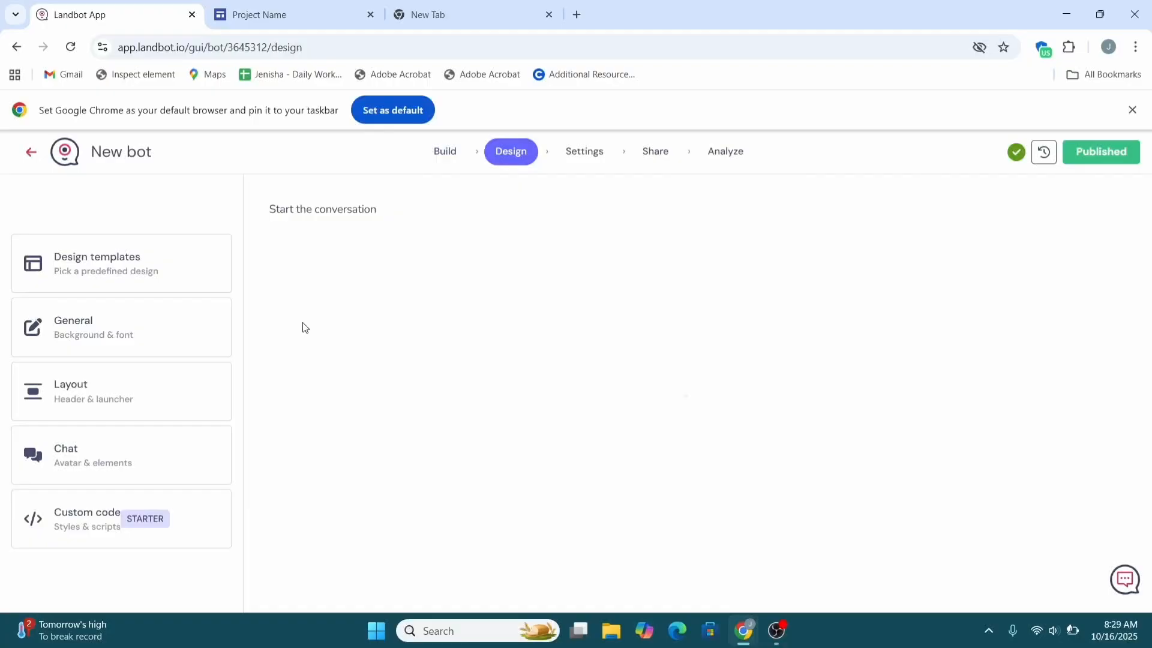
click(118, 275)
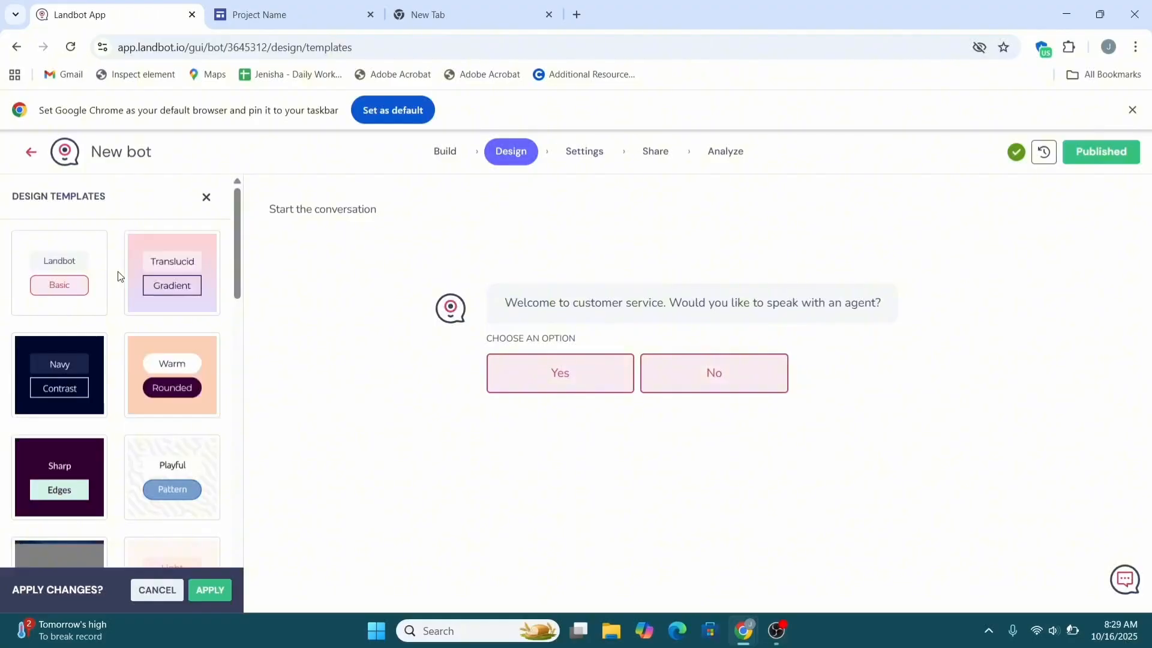
scroll(121, 276, down, 1)
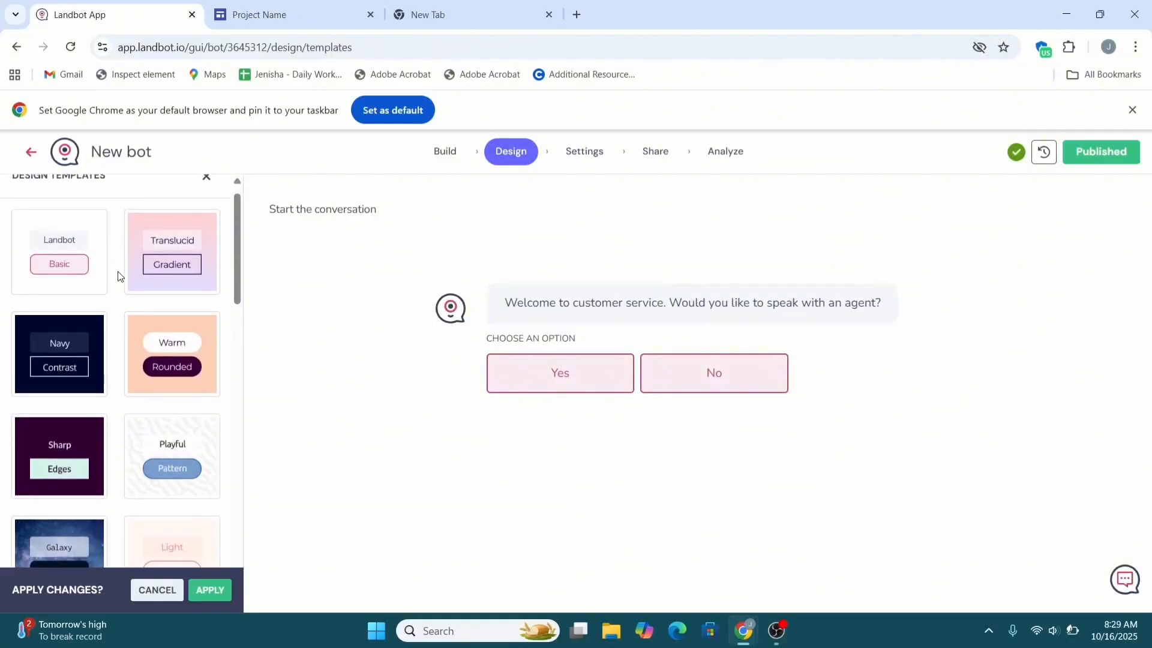
Step: Preview the Navy Contrast and Galaxy Vibes templates on the bot
click(67, 352)
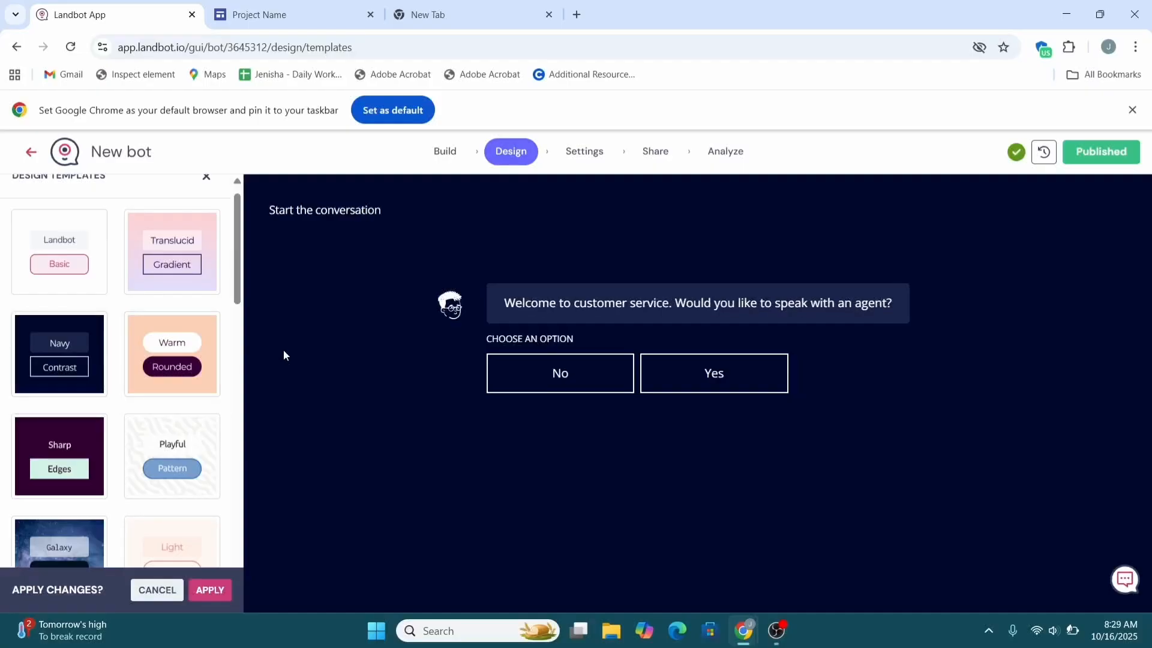
scroll(79, 436, down, 3)
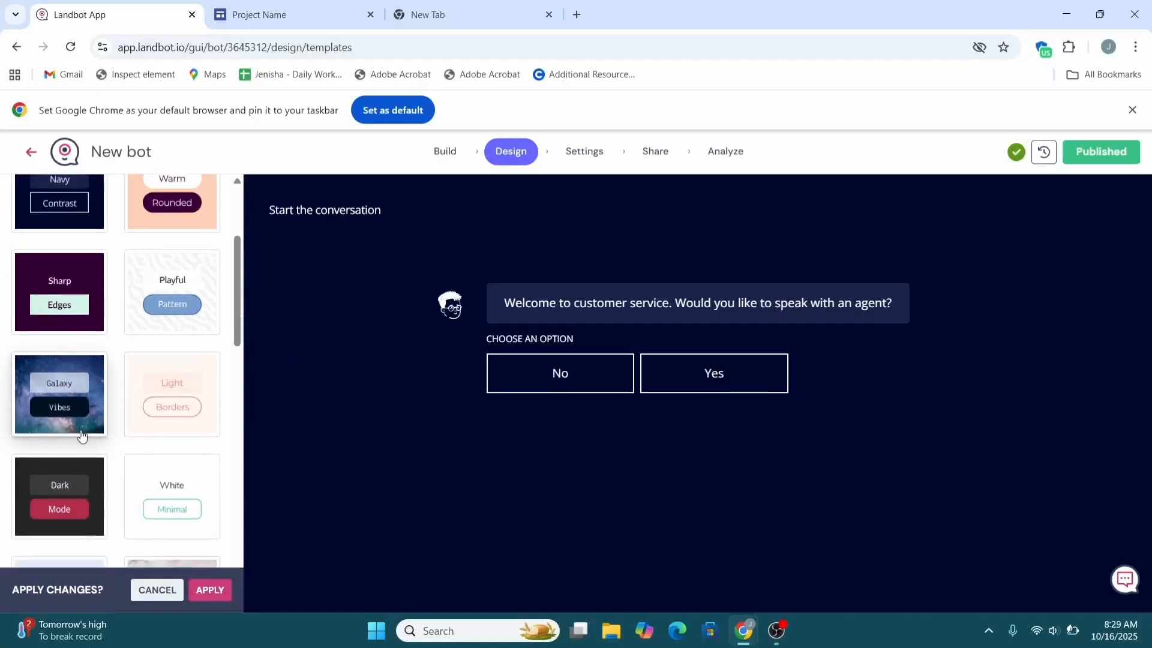
scroll(82, 436, down, 1)
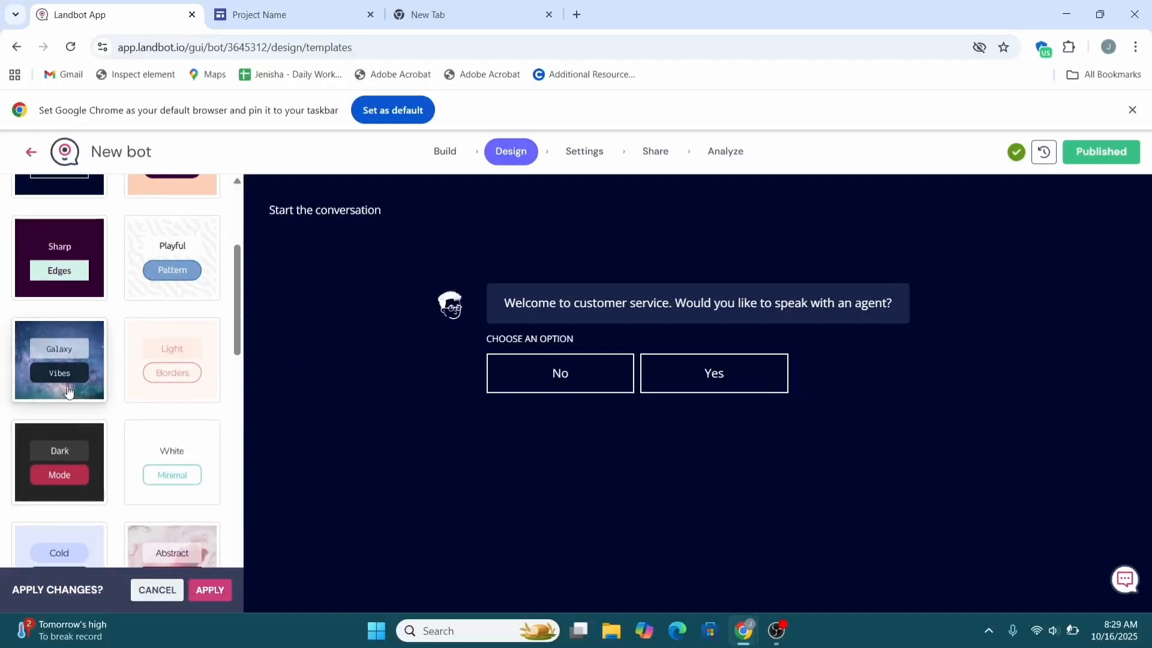
click(71, 383)
scroll(70, 391, down, 2)
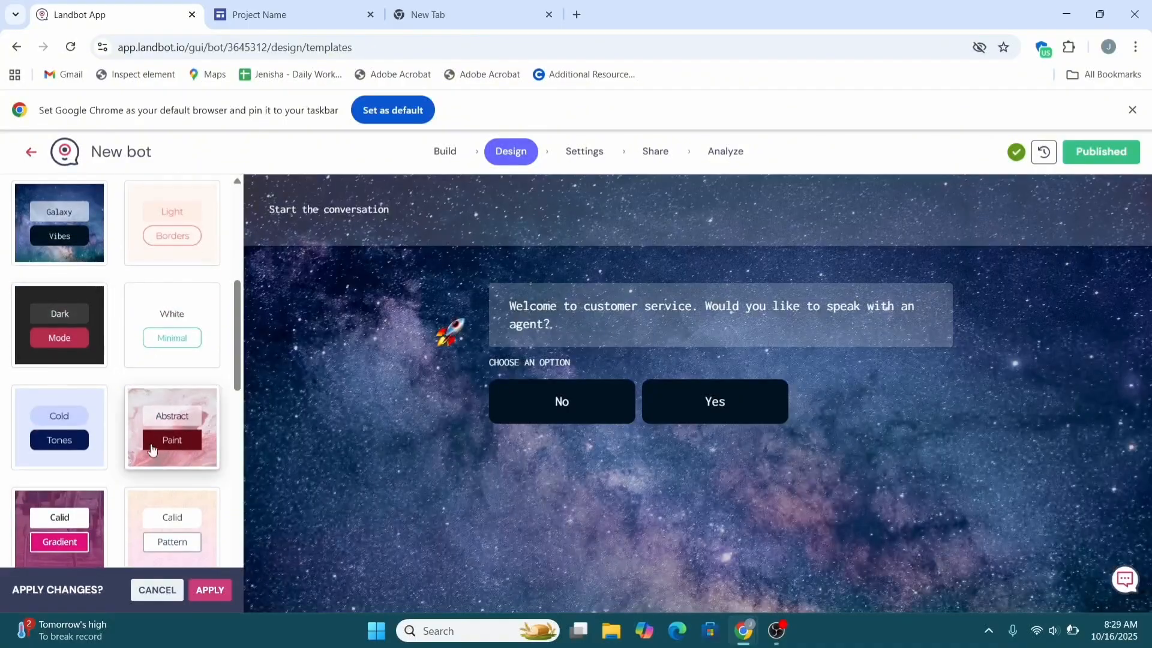
Step: Apply the Abstract Paint template and confirm replacing the current one
click(152, 449)
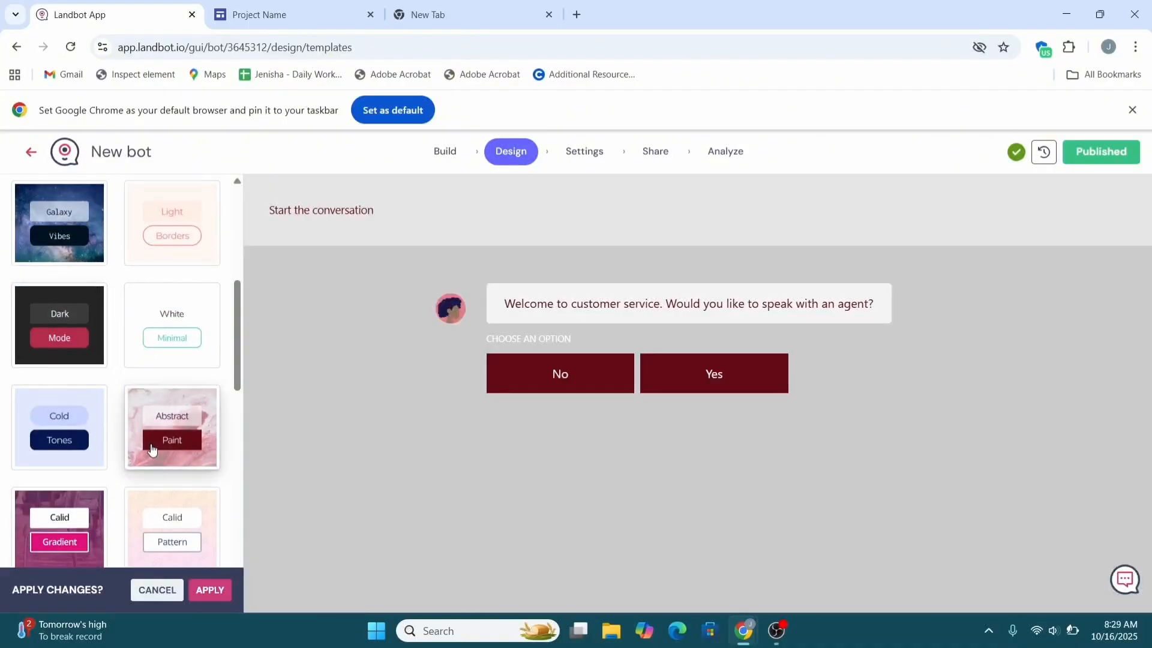
scroll(151, 449, down, 3)
scroll(152, 448, down, 8)
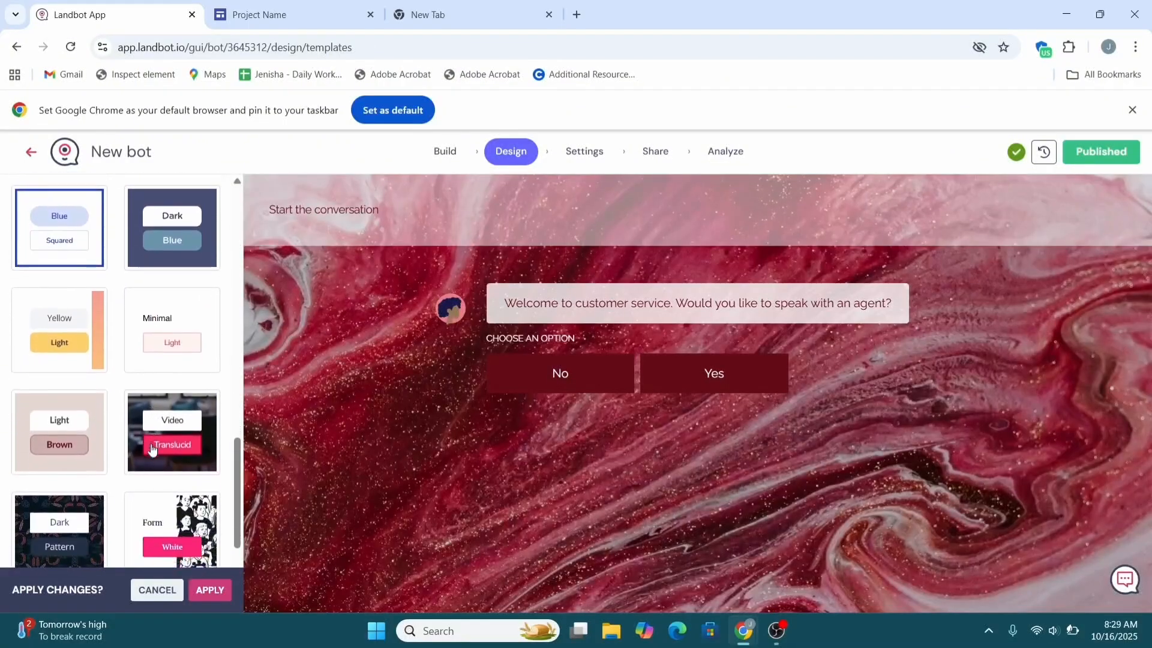
scroll(152, 449, up, 12)
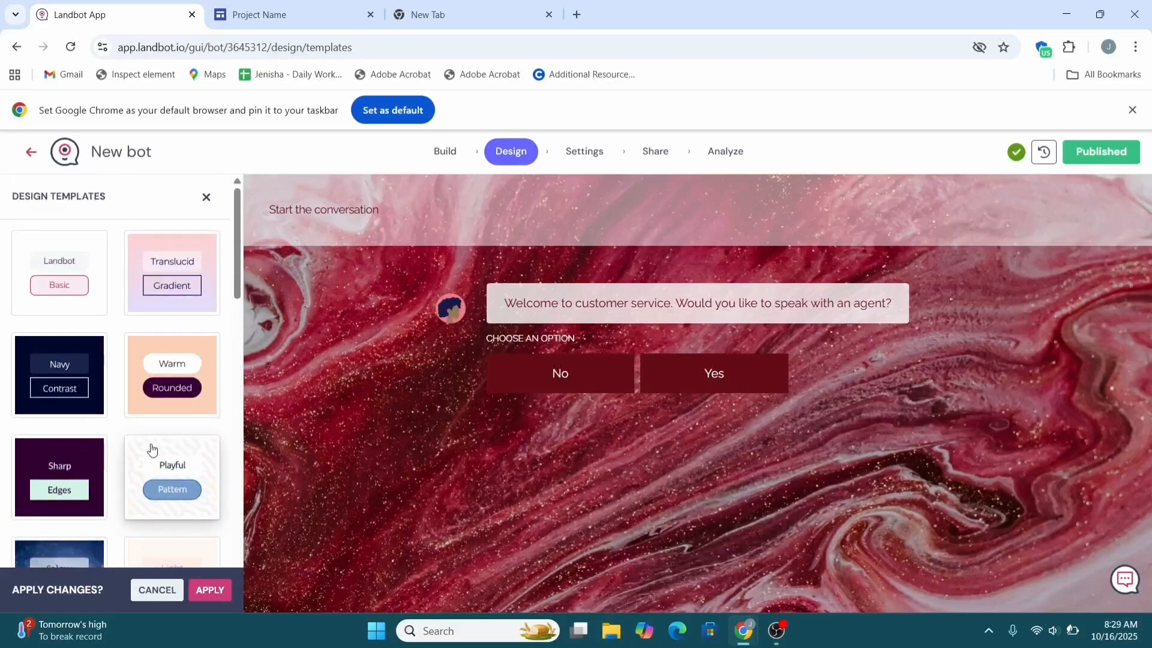
click(203, 594)
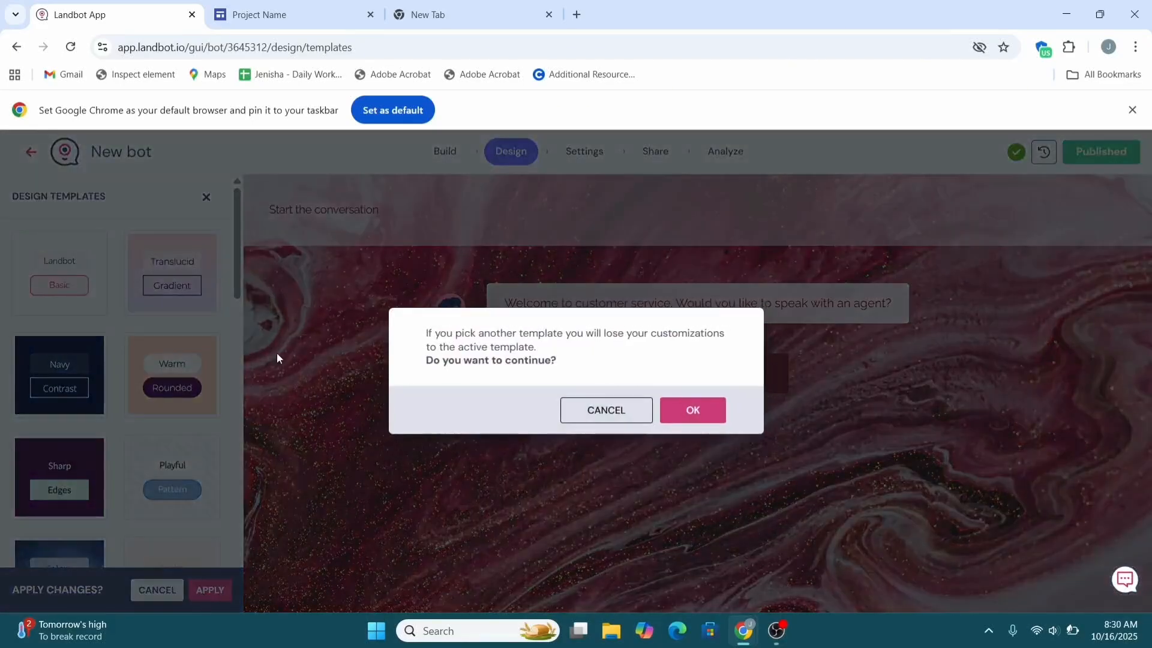
click(683, 413)
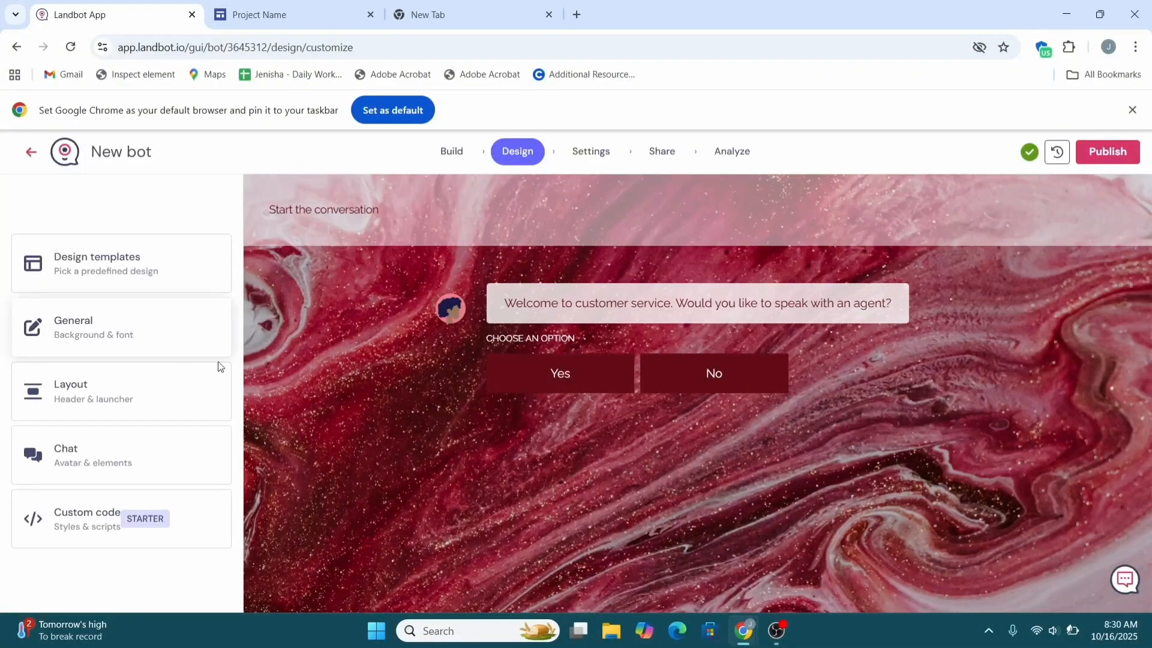
Step: Change the chat font to Lato and select the font size 16
click(140, 339)
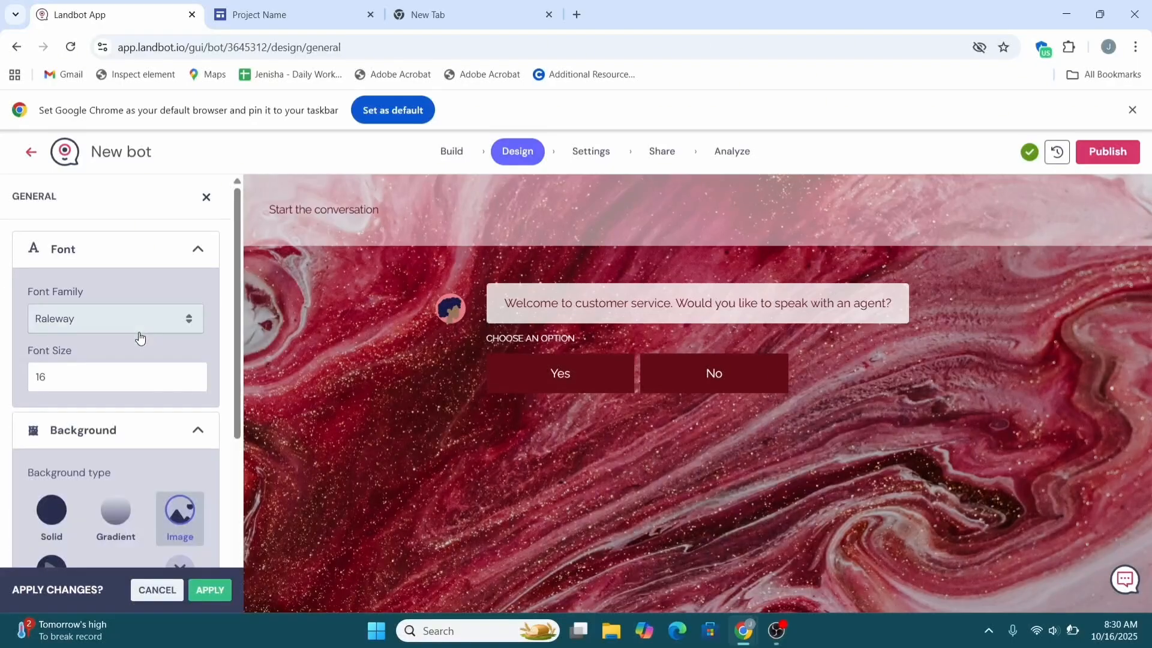
scroll(140, 339, down, 1)
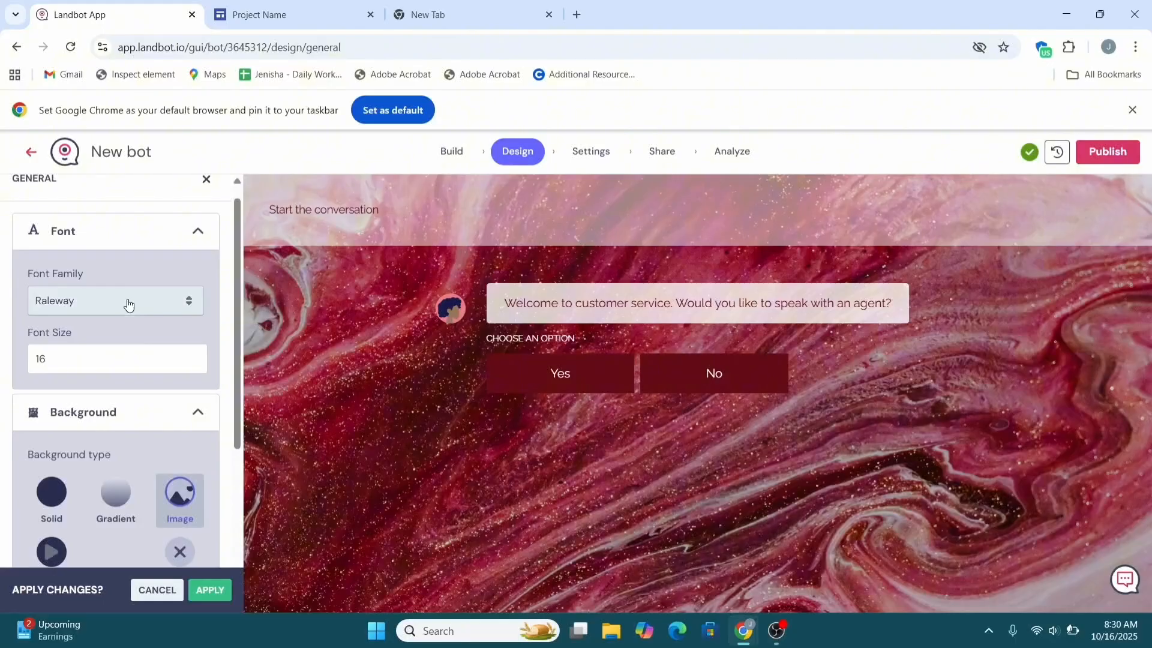
click(129, 304)
scroll(120, 451, down, 1)
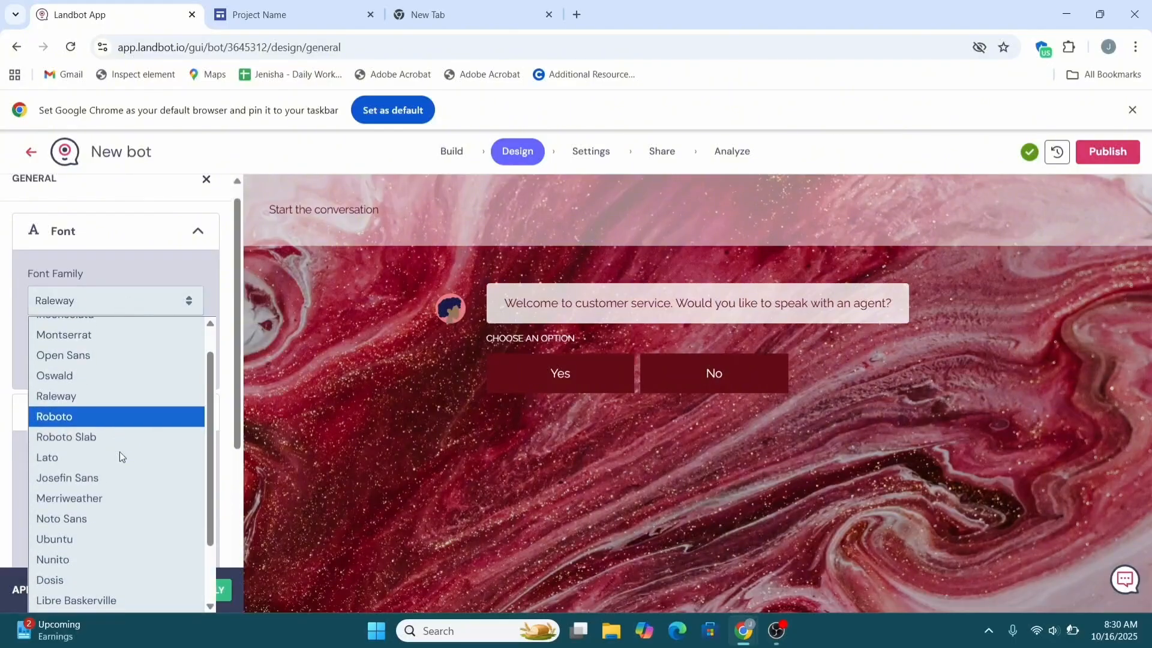
click(81, 458)
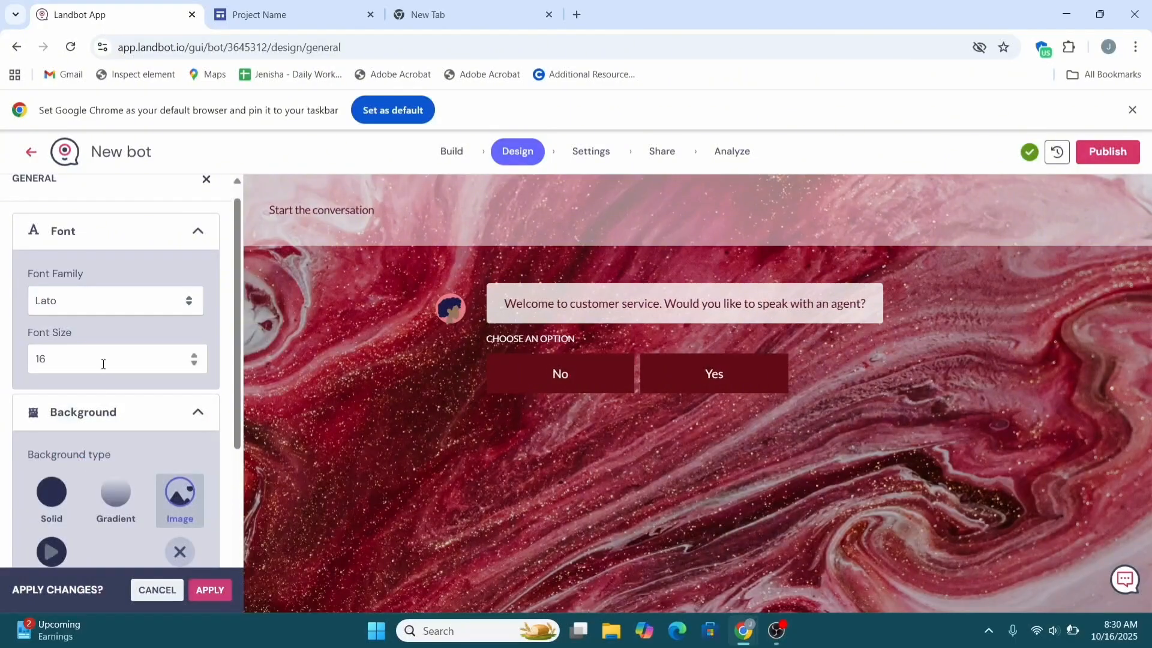
drag(55, 364, 14, 364)
Step: Try a gradient background, then set the chat background back to the painted image
scroll(91, 395, down, 3)
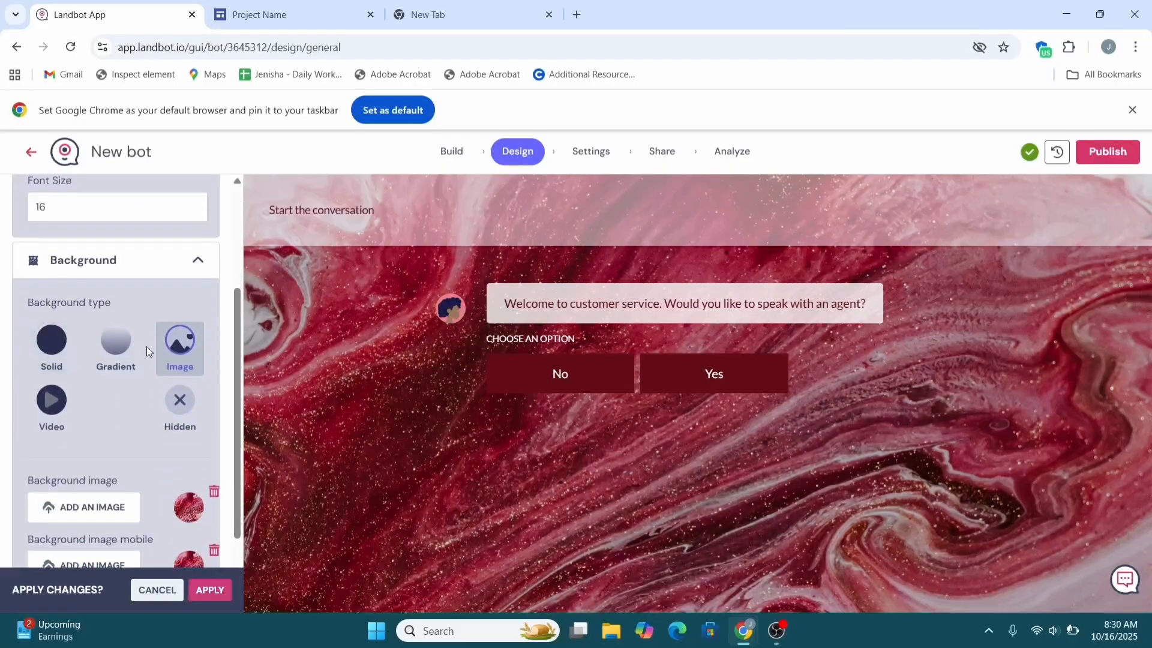
click(110, 357)
click(172, 358)
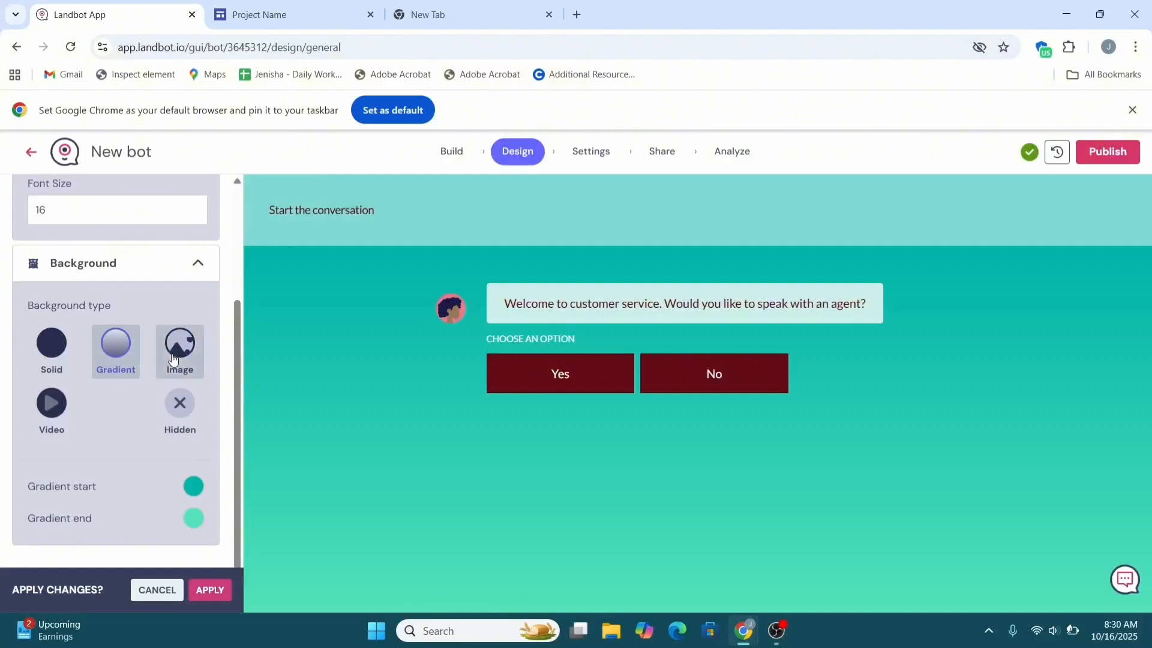
scroll(128, 432, down, 1)
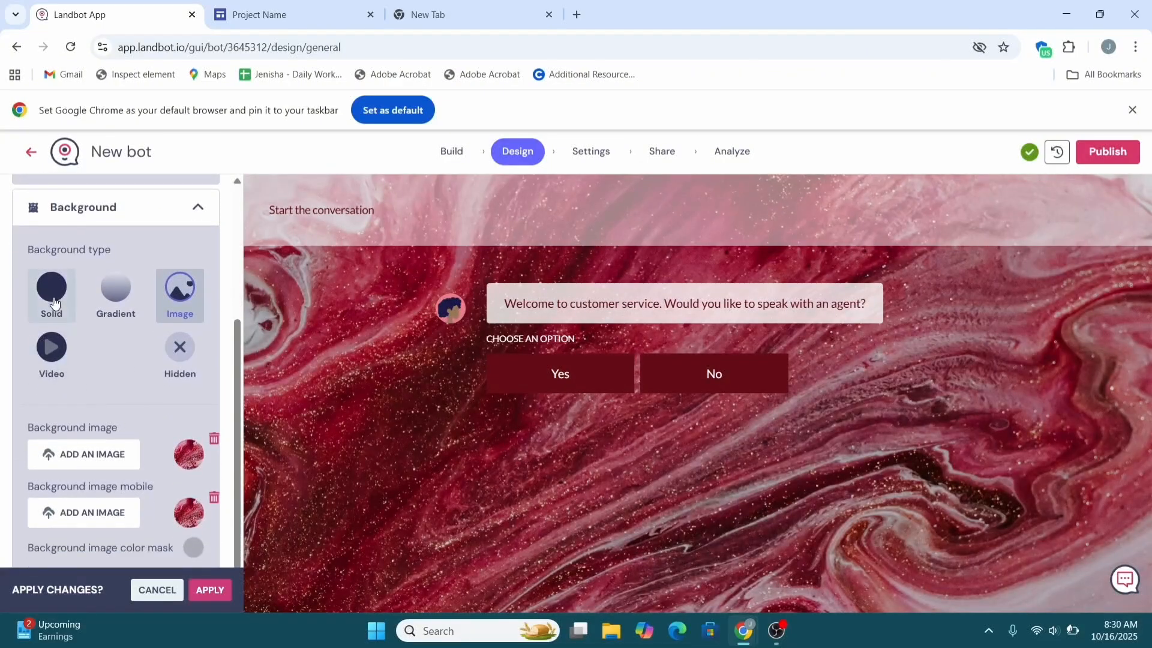
scroll(158, 429, down, 1)
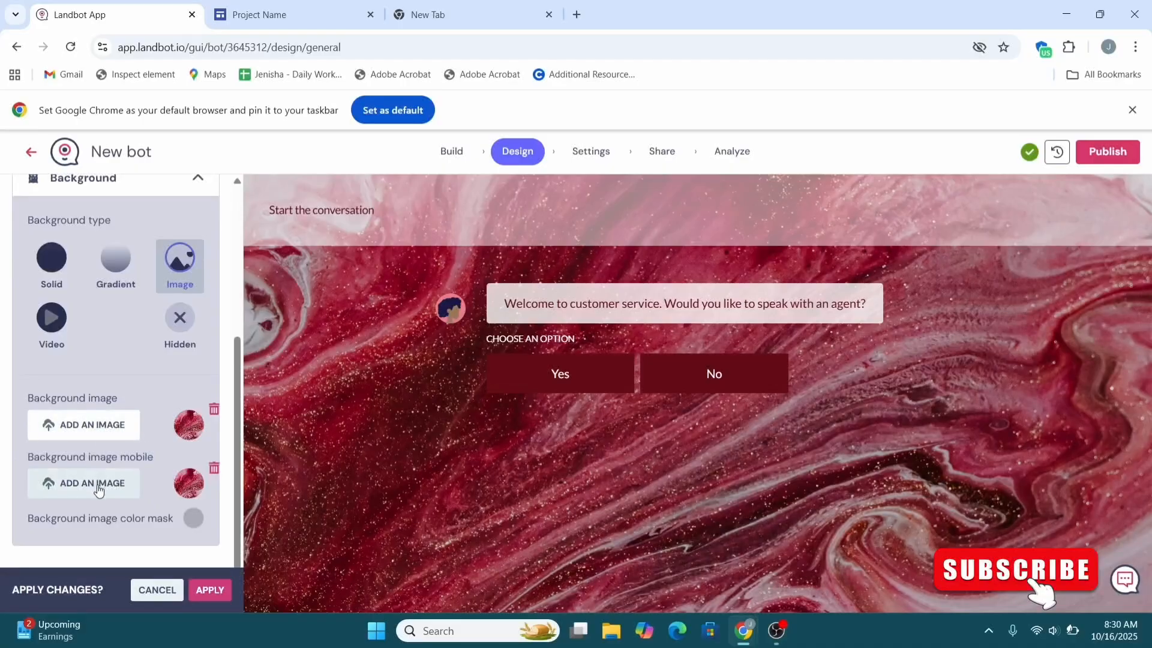
scroll(198, 249, up, 3)
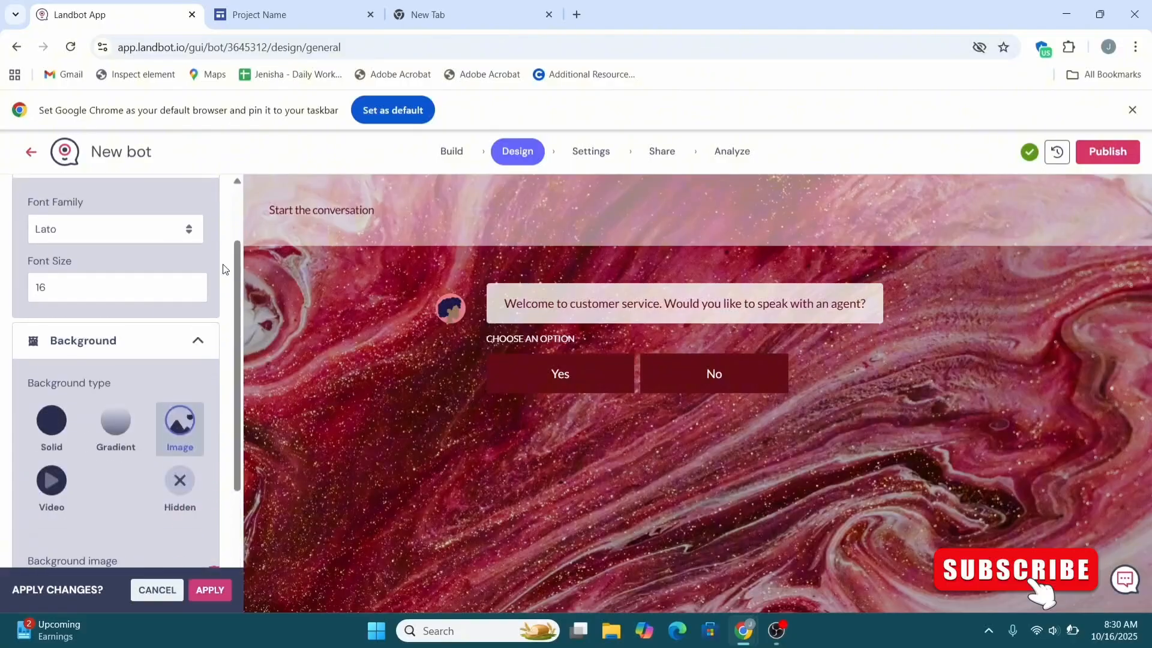
click(201, 595)
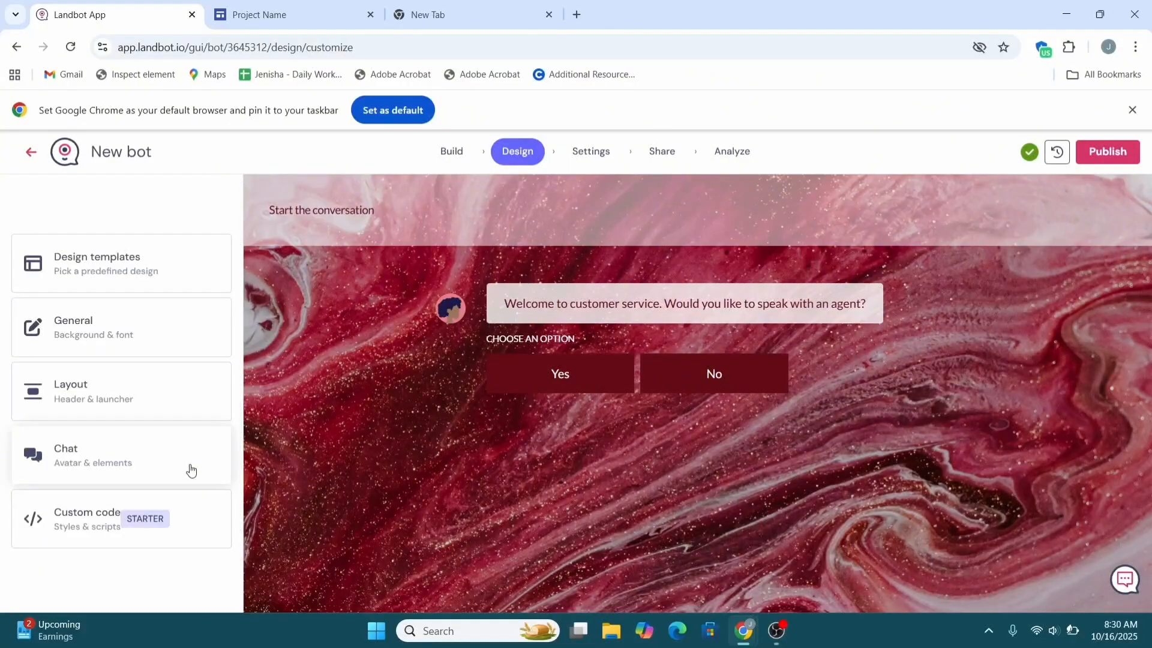
click(138, 396)
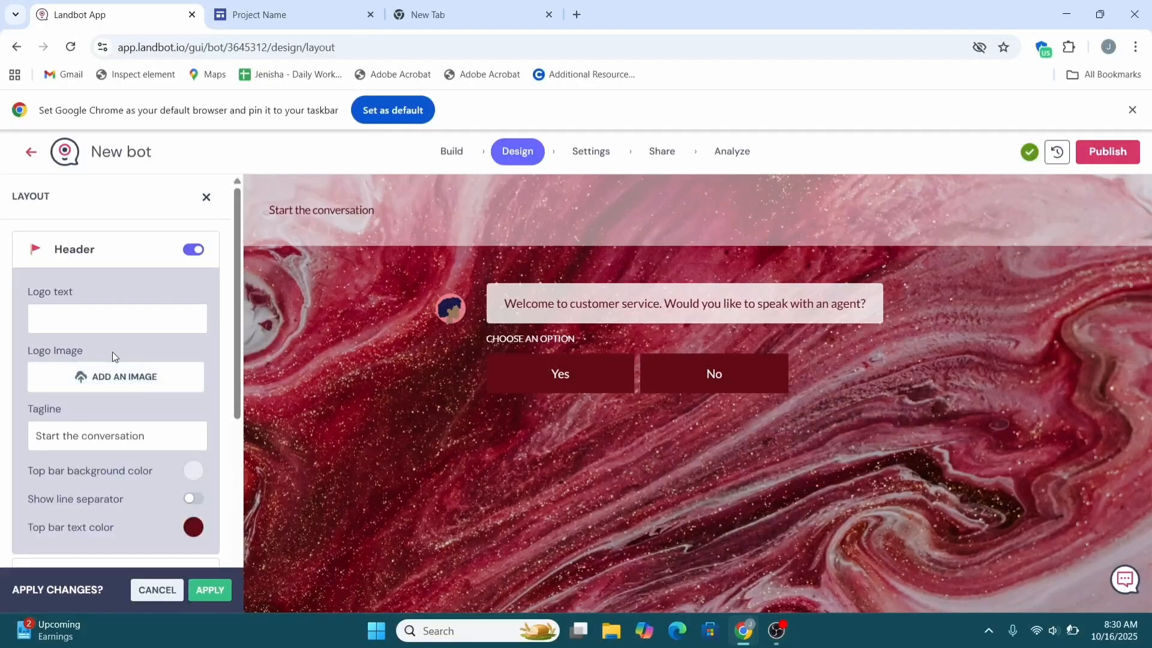
scroll(95, 311, down, 1)
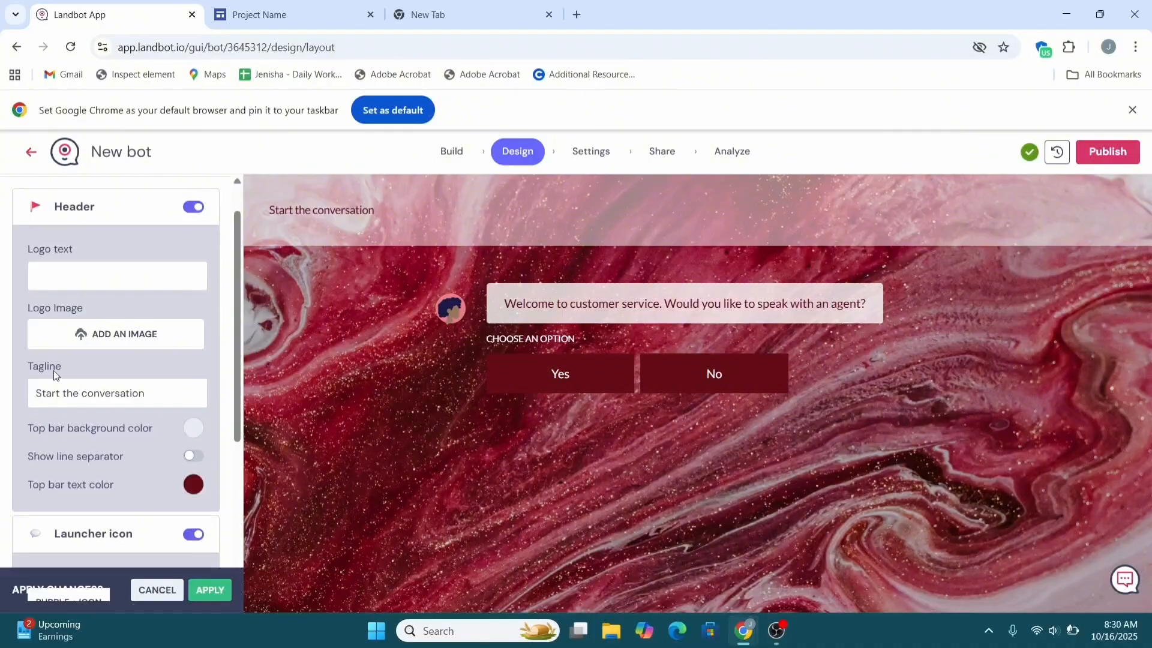
scroll(83, 407, down, 2)
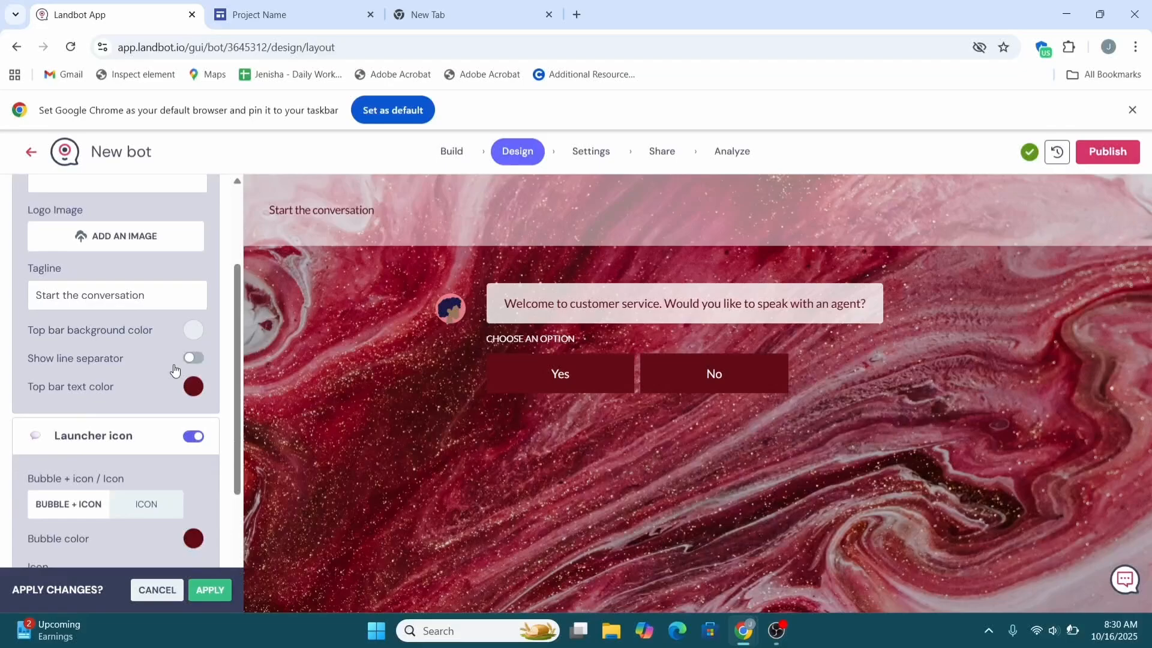
scroll(149, 462, down, 3)
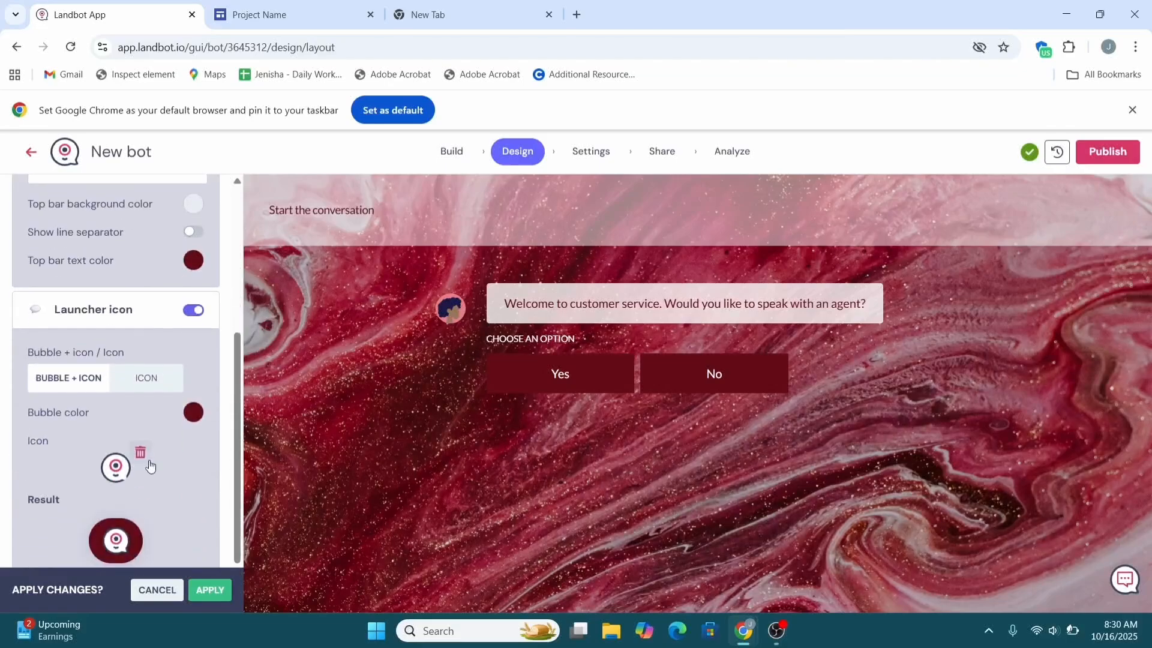
click(211, 590)
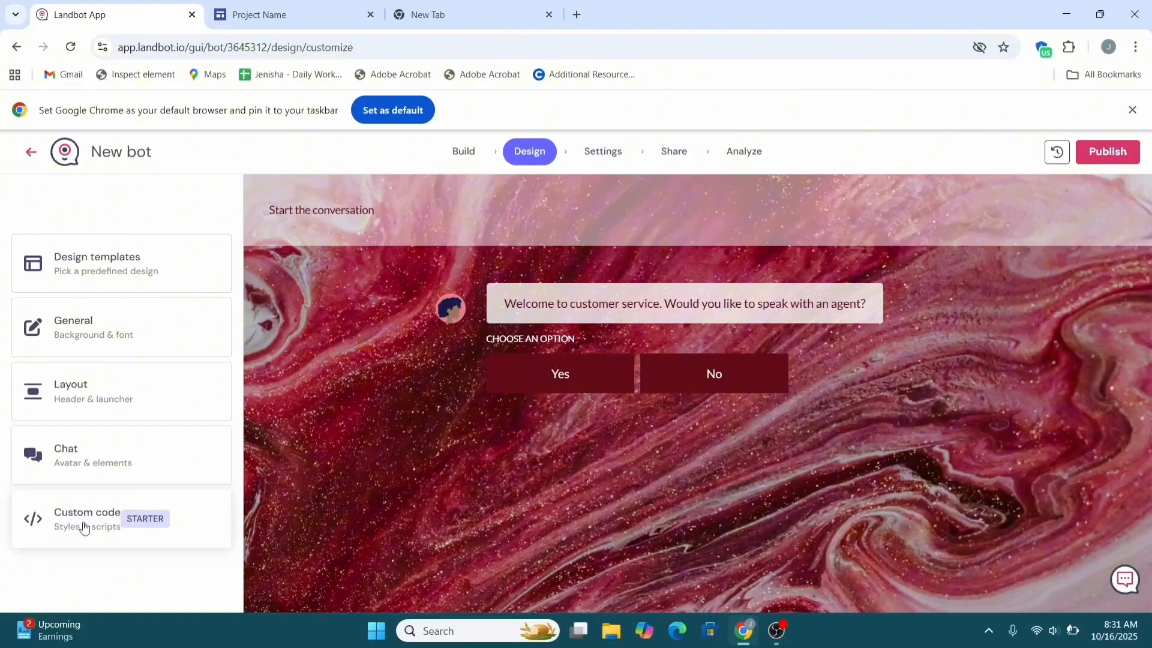
Step: Make the third robot thumbnail the chat avatar and save it
click(83, 468)
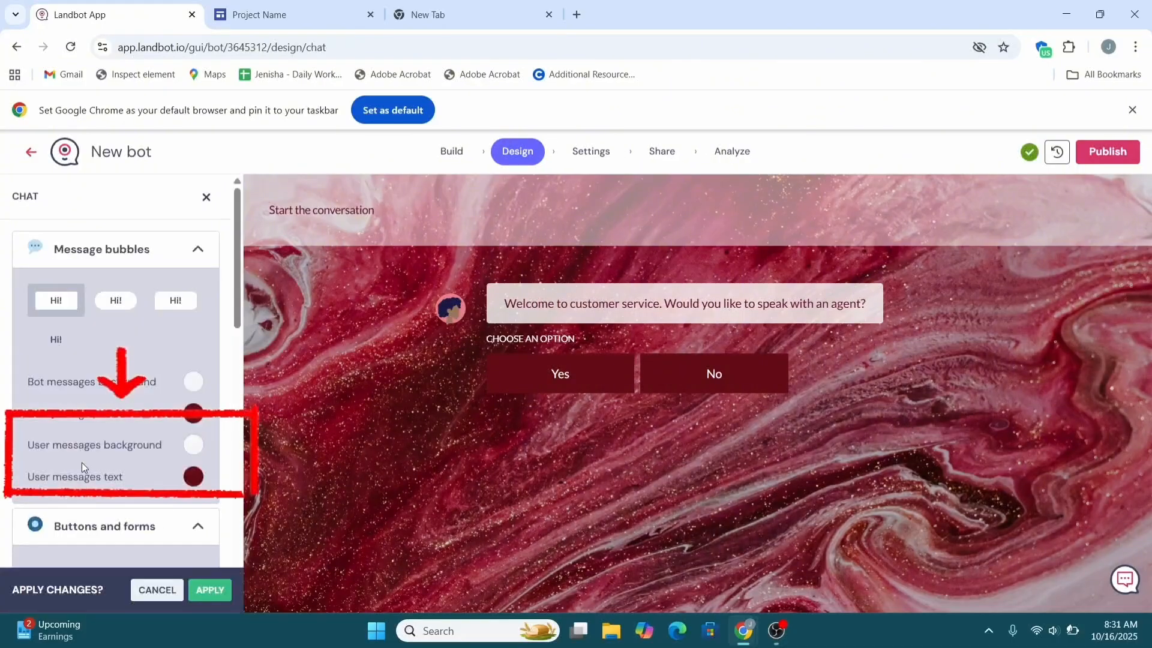
scroll(124, 378, down, 5)
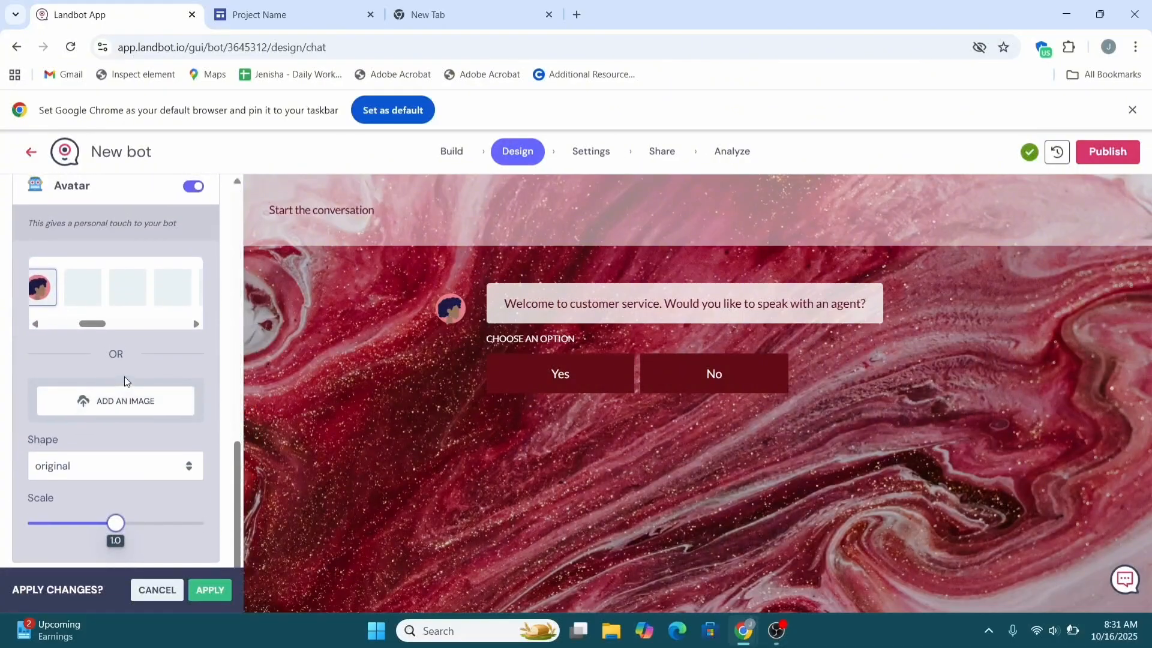
click(126, 294)
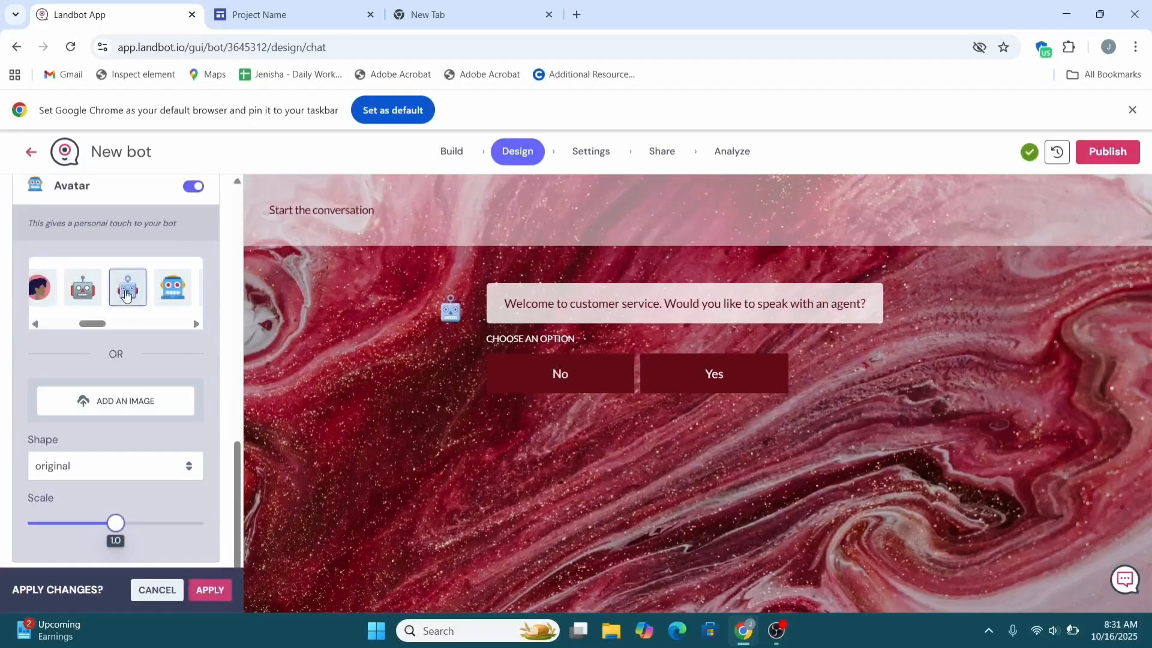
scroll(132, 399, down, 1)
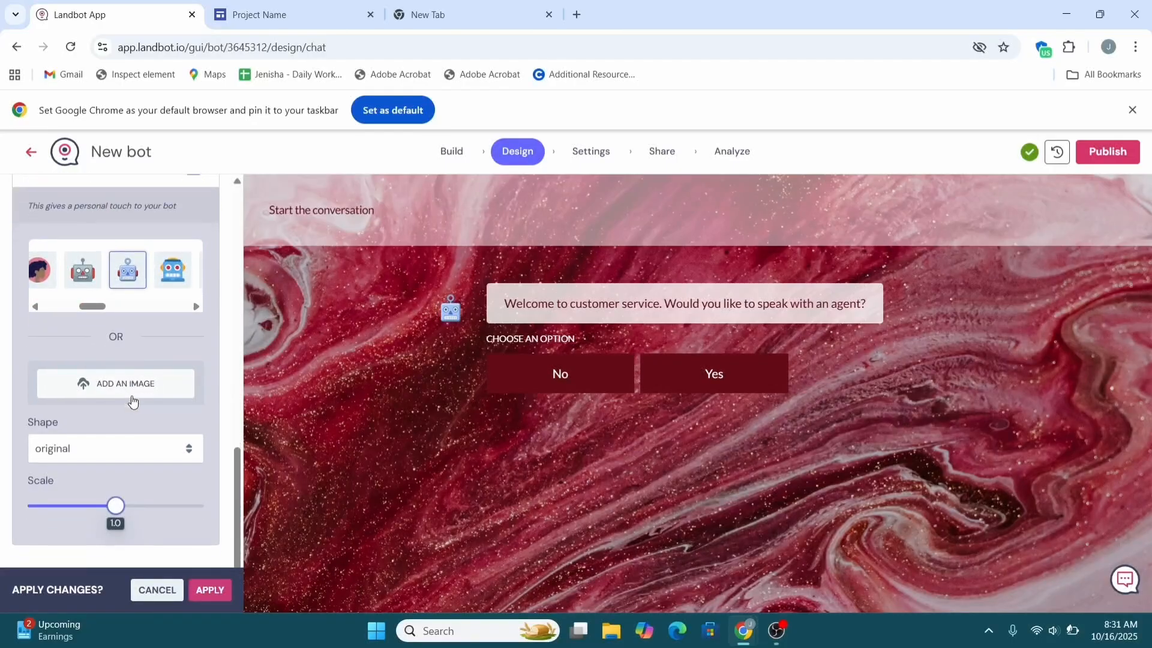
scroll(131, 399, down, 10)
scroll(131, 399, up, 3)
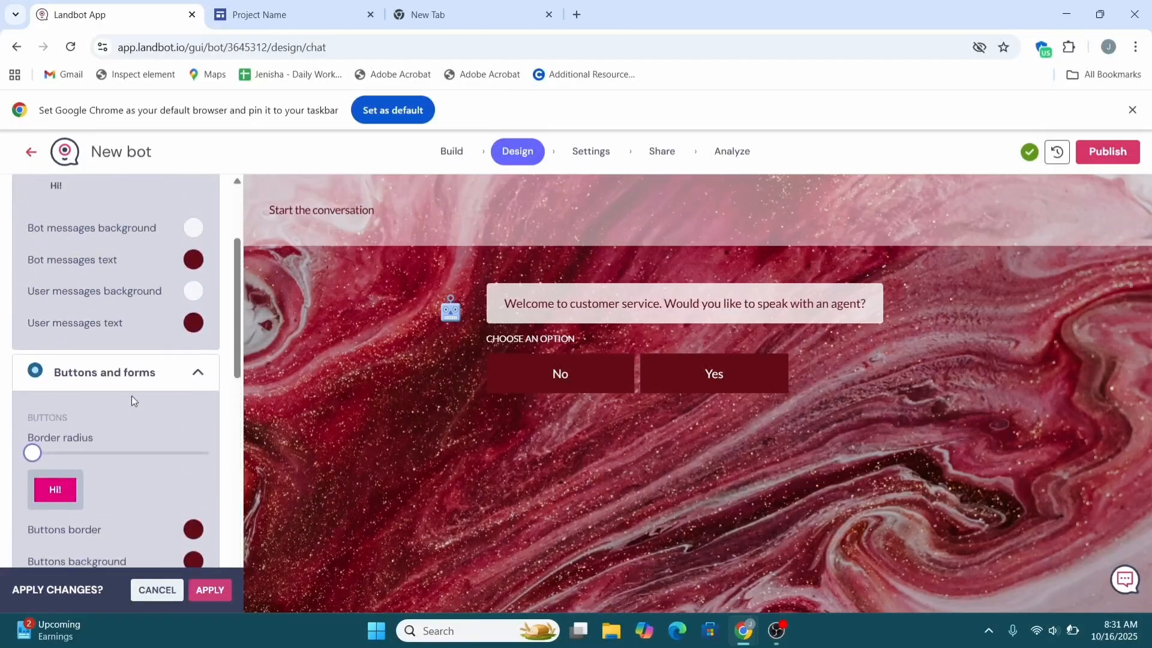
scroll(174, 476, up, 3)
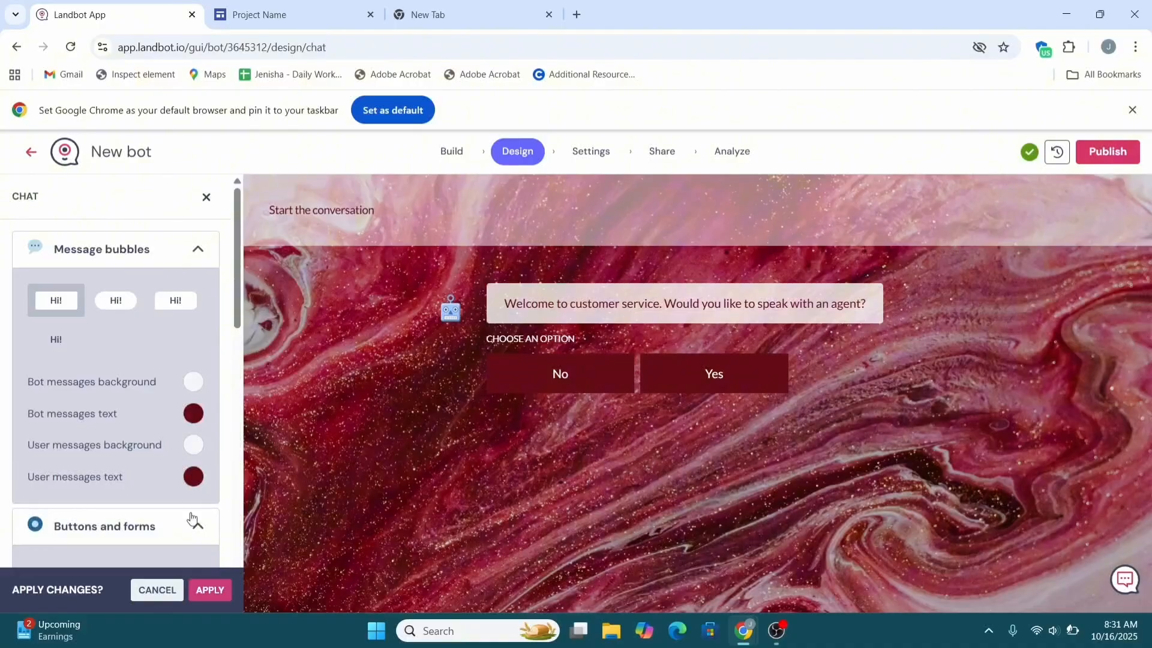
click(204, 590)
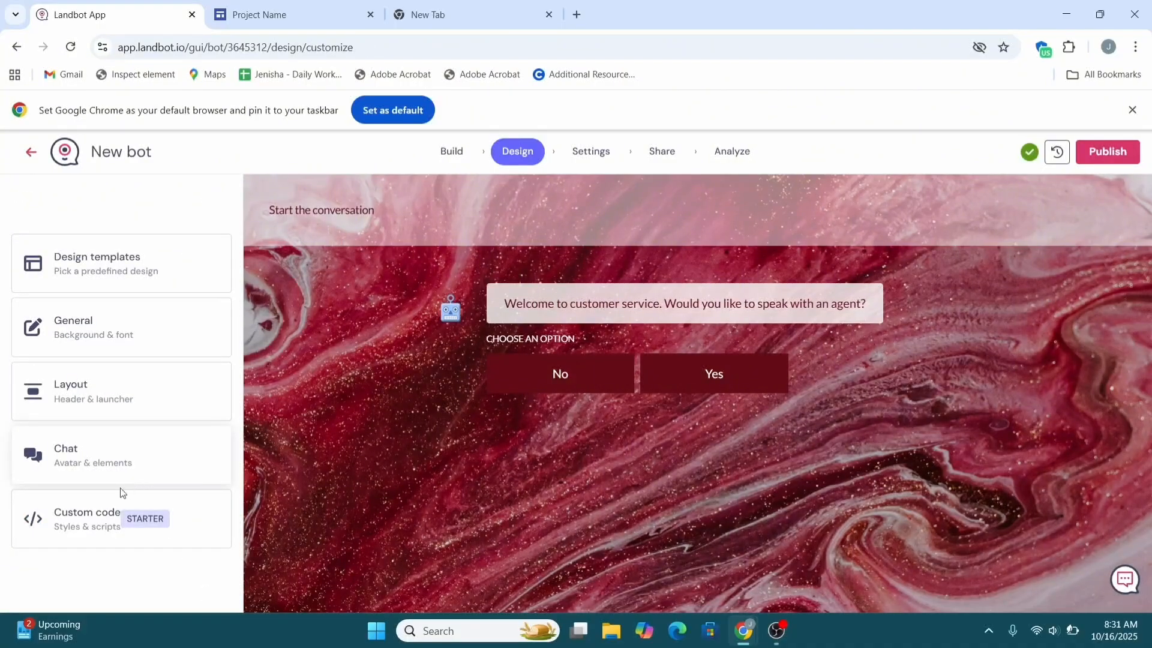
click(85, 527)
scroll(85, 525, down, 4)
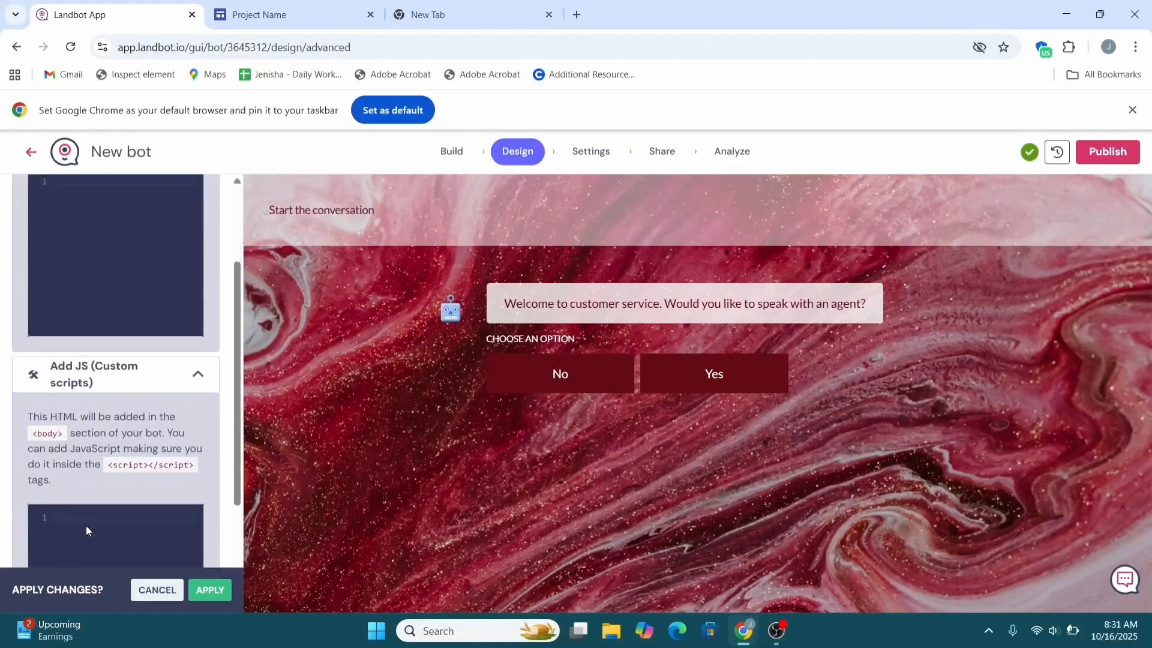
scroll(87, 526, down, 1)
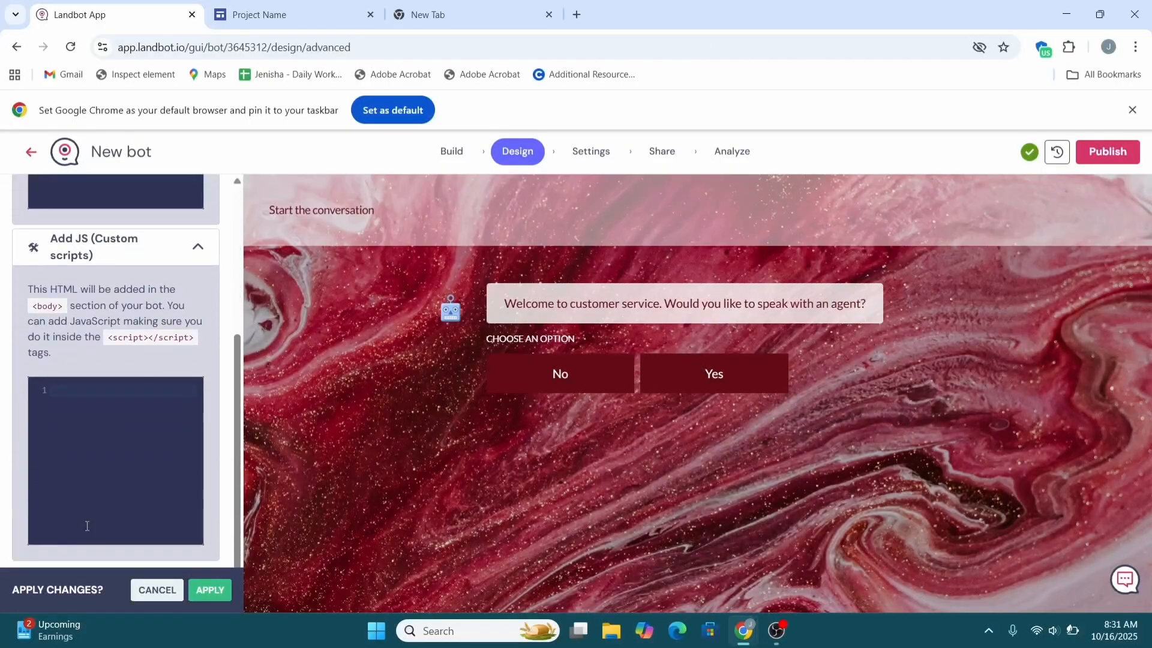
scroll(109, 365, up, 5)
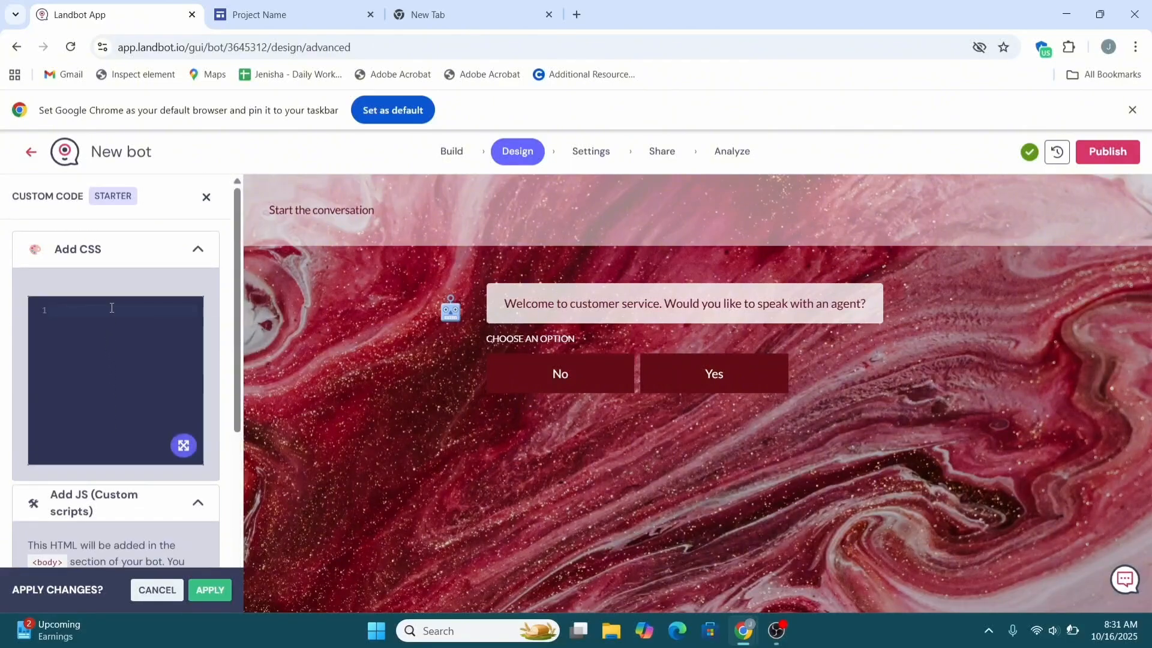
click(208, 590)
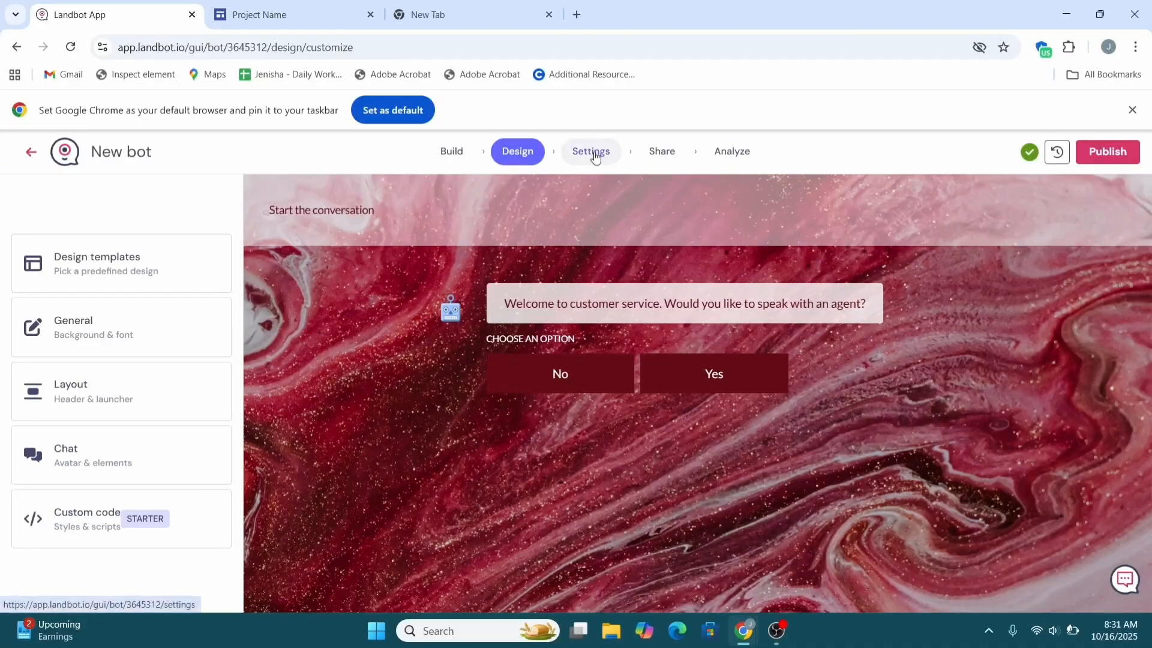
Step: Review the conversation flow, then show the bot's General settings with name 'New bot'
click(436, 155)
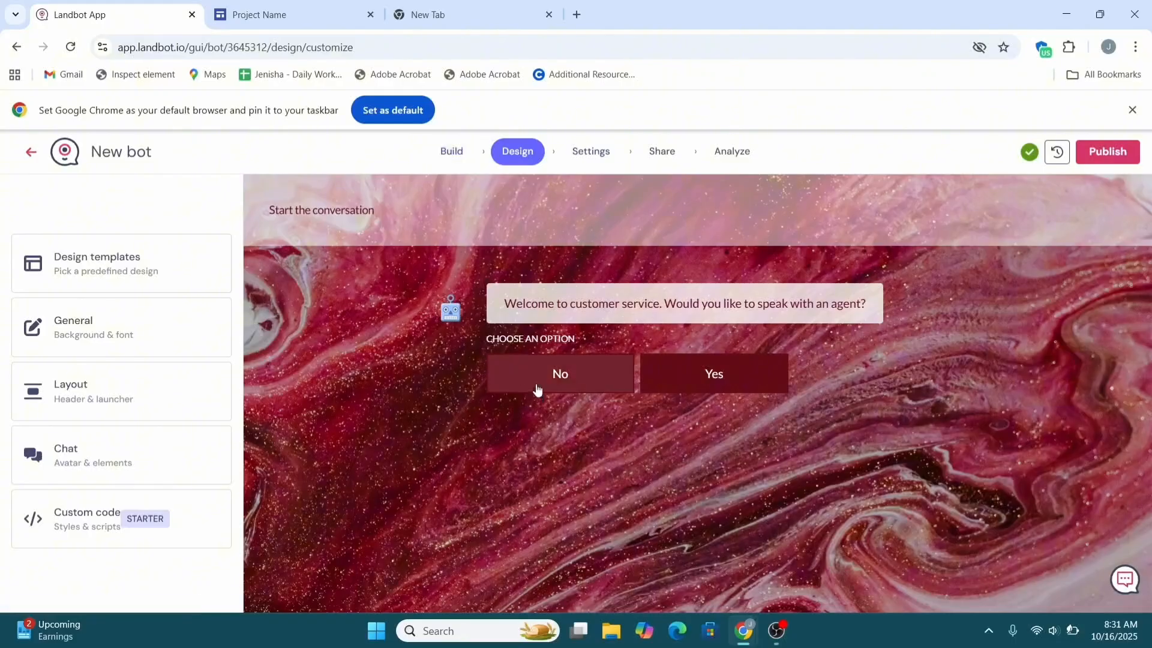
scroll(529, 316, down, 3)
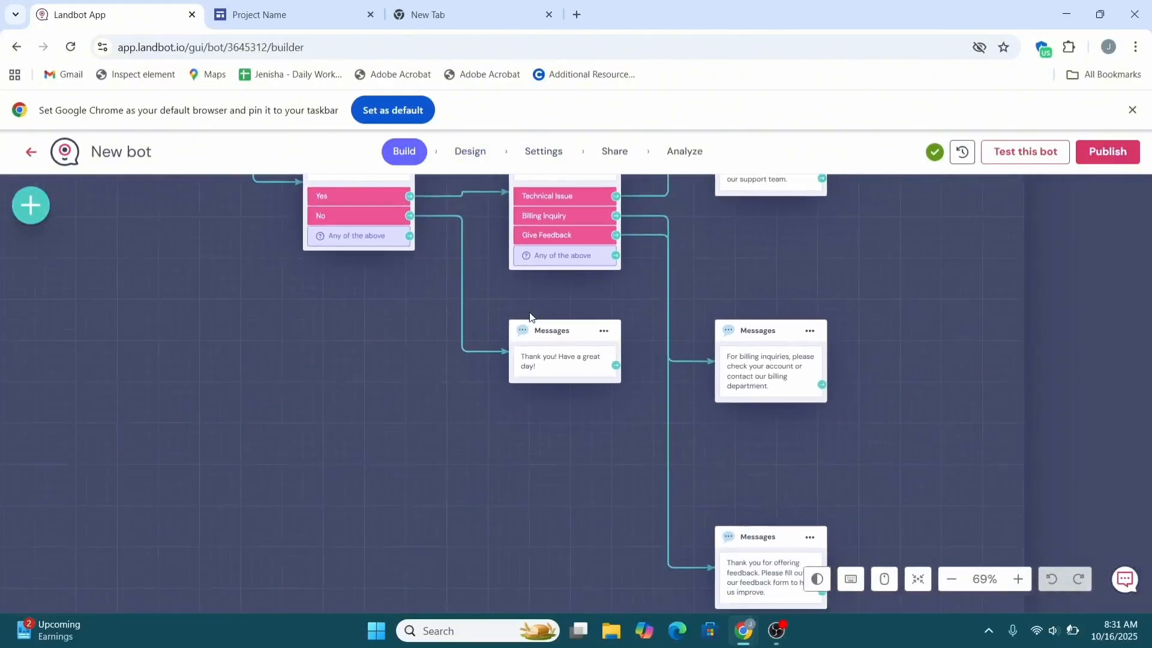
scroll(529, 316, up, 1)
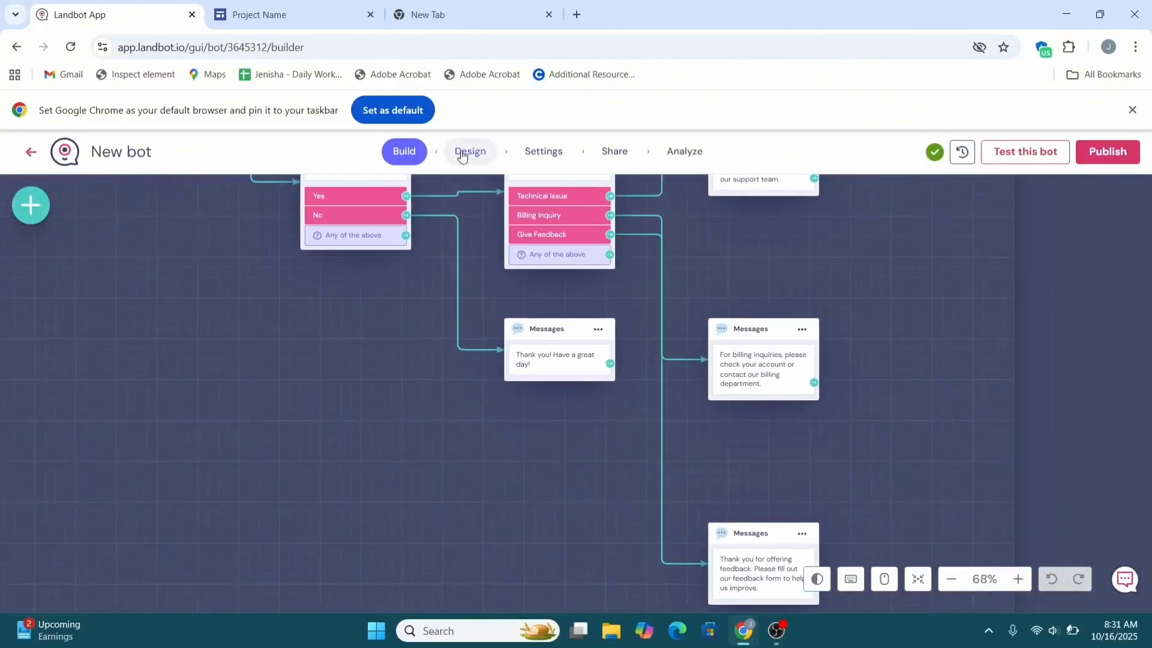
click(461, 154)
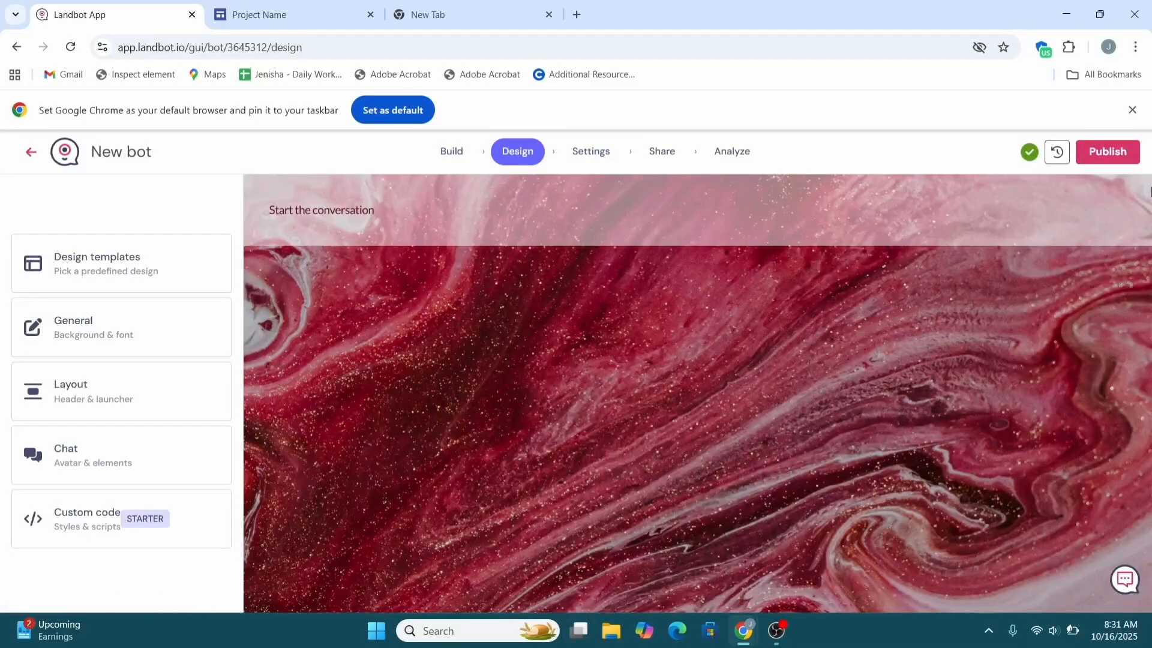
click(591, 152)
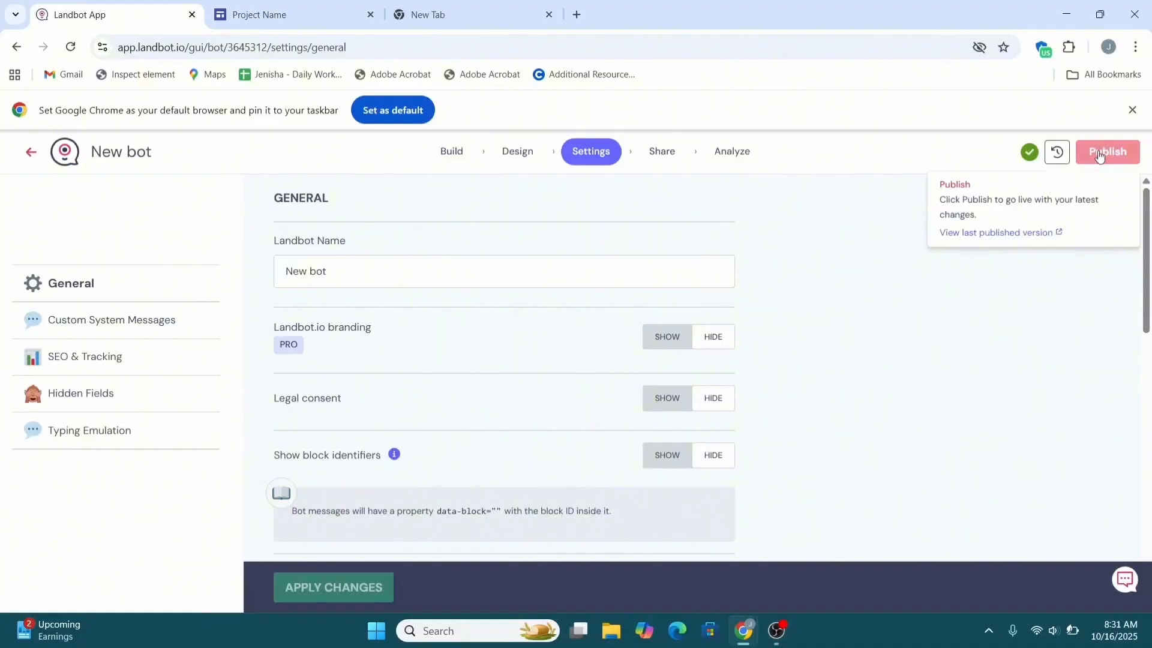